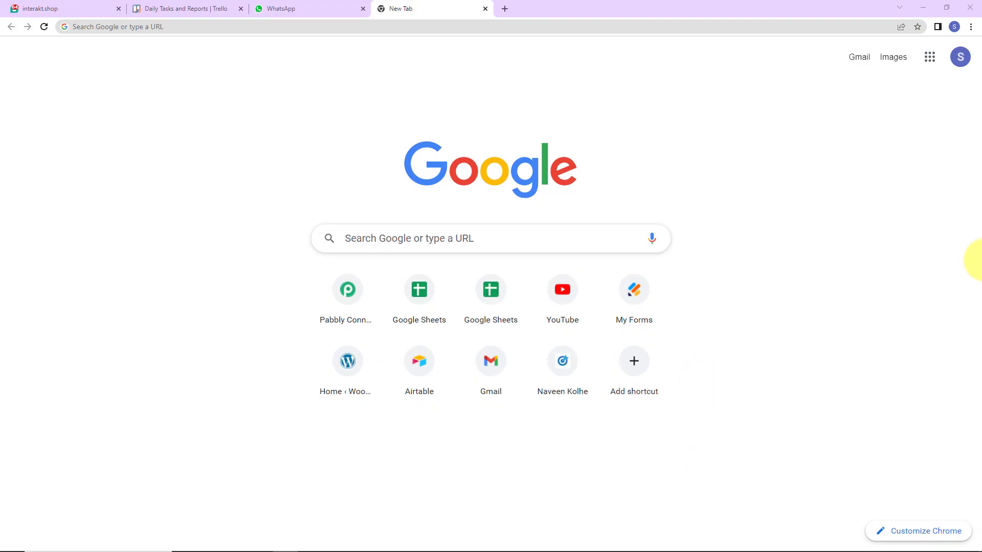
# - Go to pabbly.com/connect and sign in to the Pabbly account
pyautogui.click(187, 25)
pyautogui.write('pa')
pyautogui.press('Return')
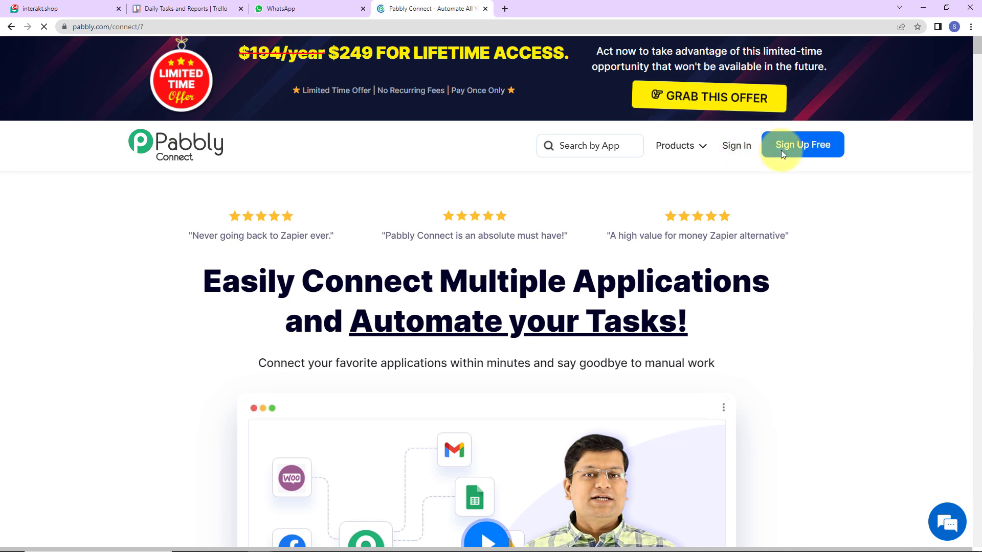
pyautogui.click(737, 145)
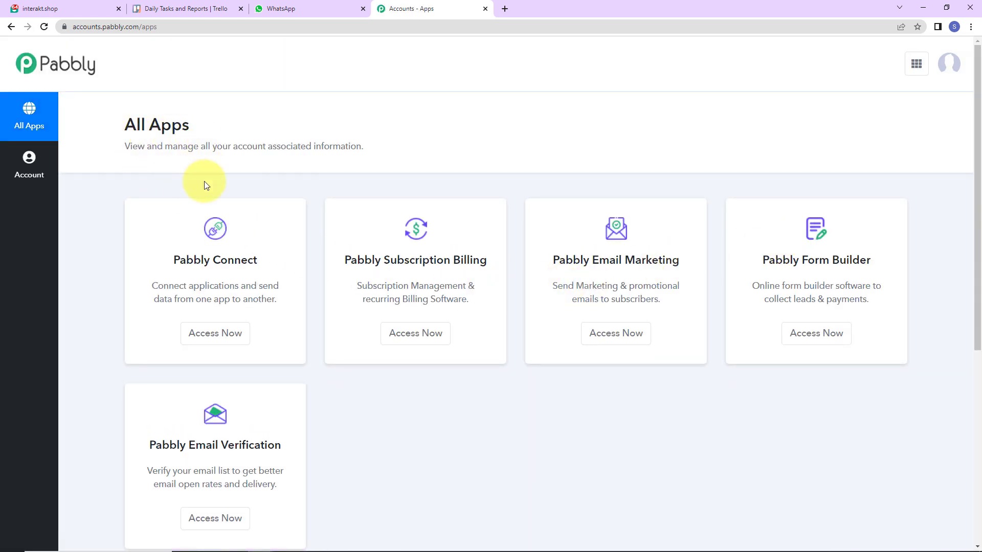
# - Open Pabbly Connect and create a workflow named 'Send WhatsApp Messages When a New Card is Added in Trello'
pyautogui.click(227, 338)
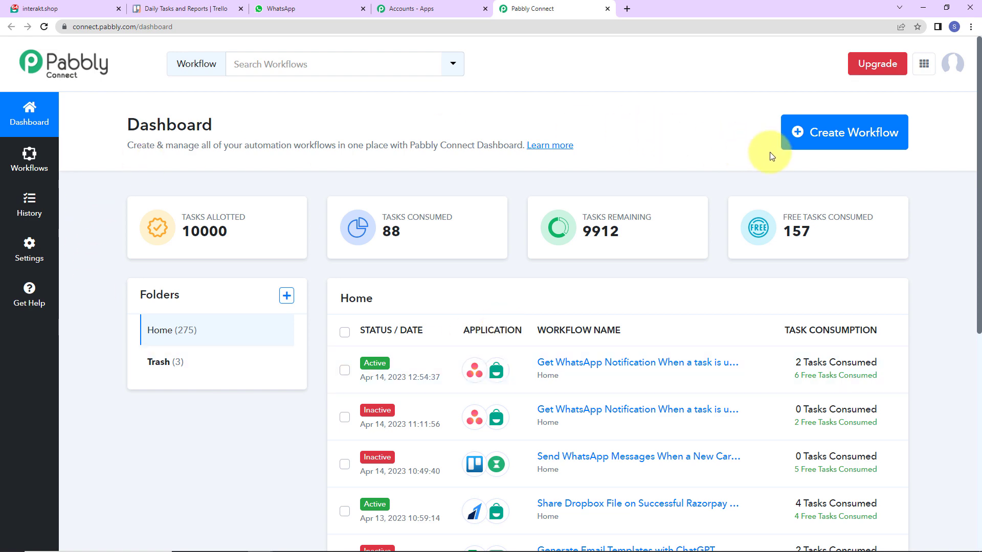
pyautogui.click(843, 142)
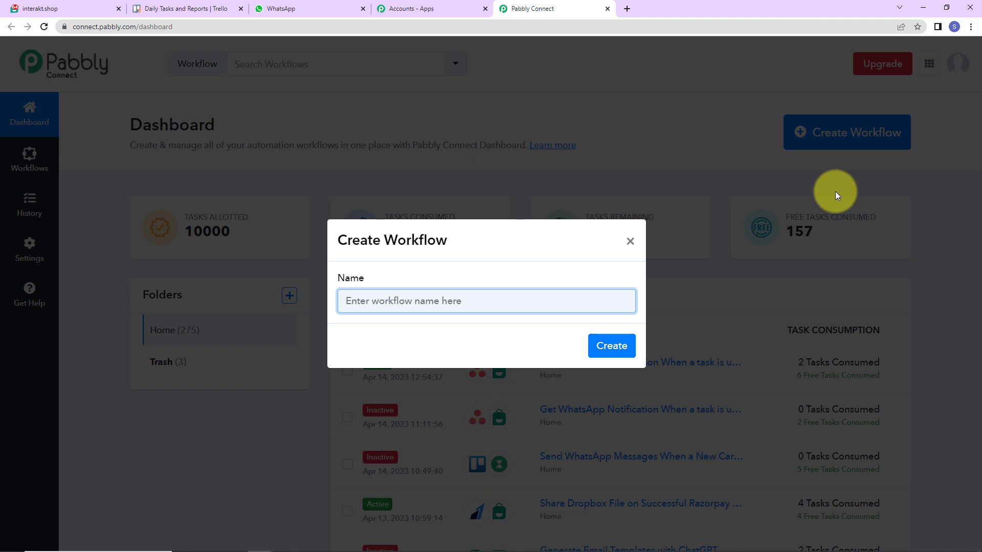
pyautogui.write('Send WhatsApp Messages When a New Card is Added in Trello')
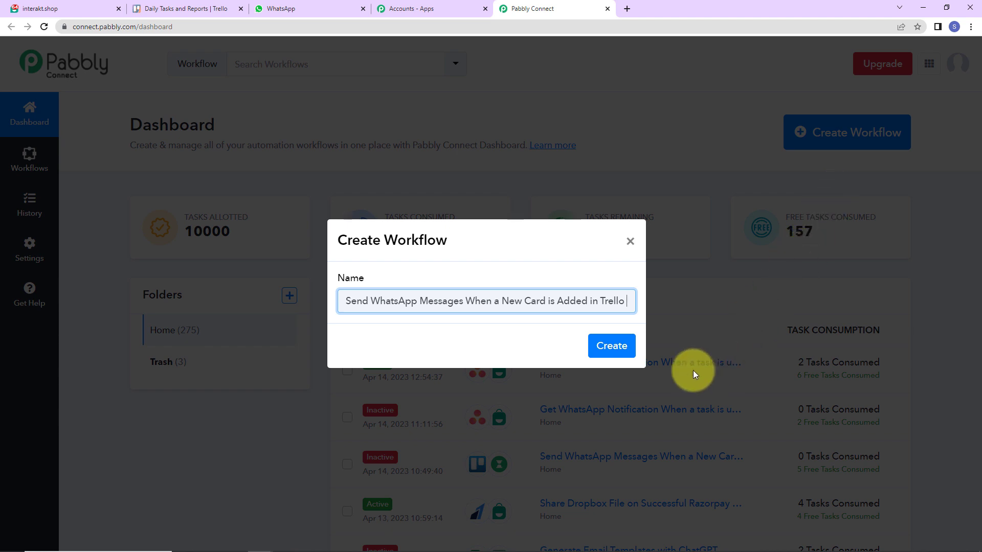
pyautogui.click(608, 347)
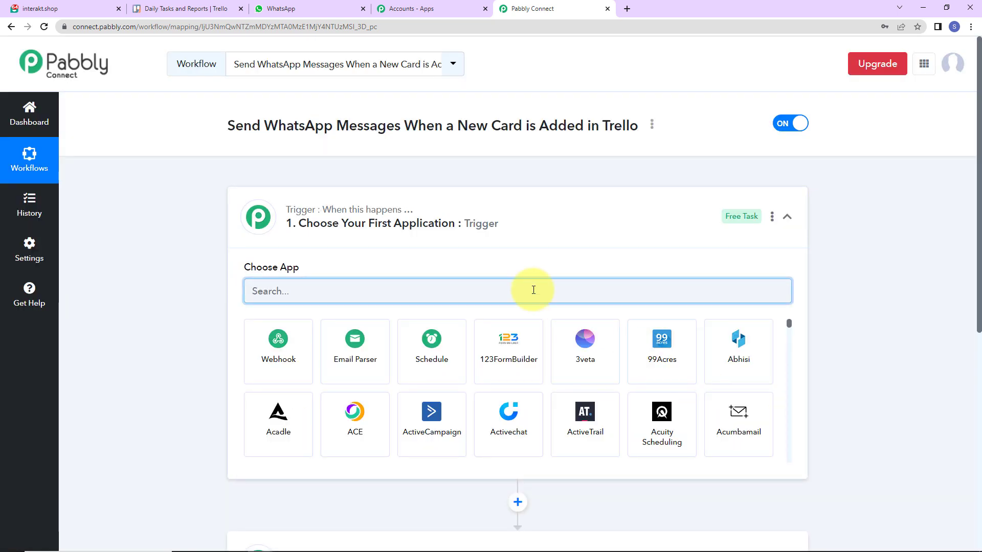
# - Search 'tre' to set Trello as the trigger app with New Card as the event, then start connecting
pyautogui.scroll(-2, 565, 296)
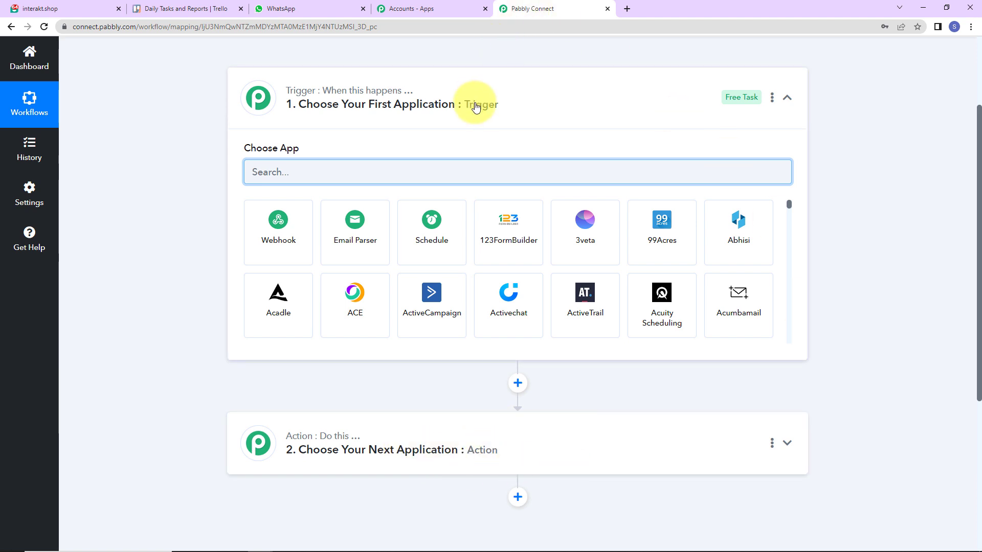
pyautogui.scroll(3, 855, 397)
pyautogui.click(350, 296)
pyautogui.write('tre')
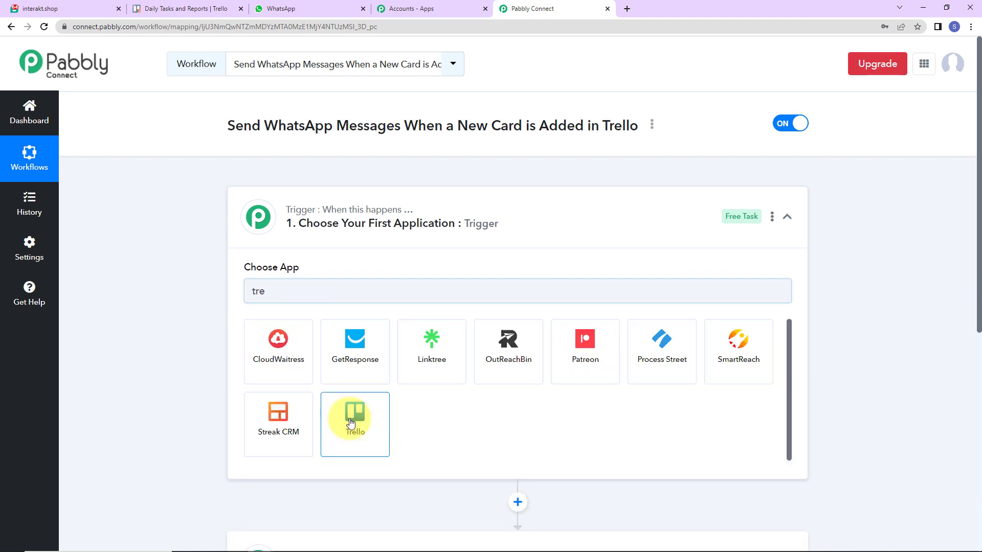
pyautogui.click(350, 423)
pyautogui.click(301, 349)
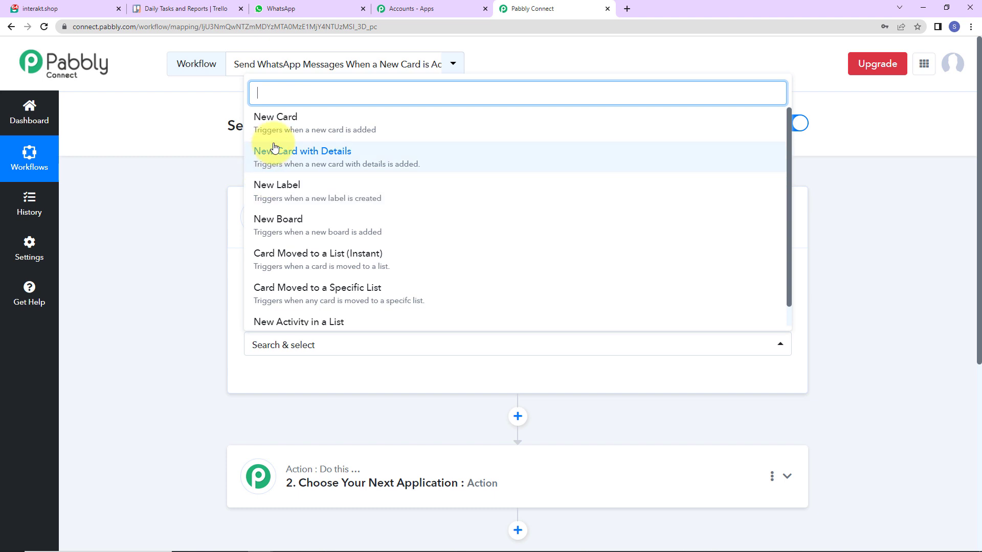
pyautogui.click(280, 124)
pyautogui.click(276, 386)
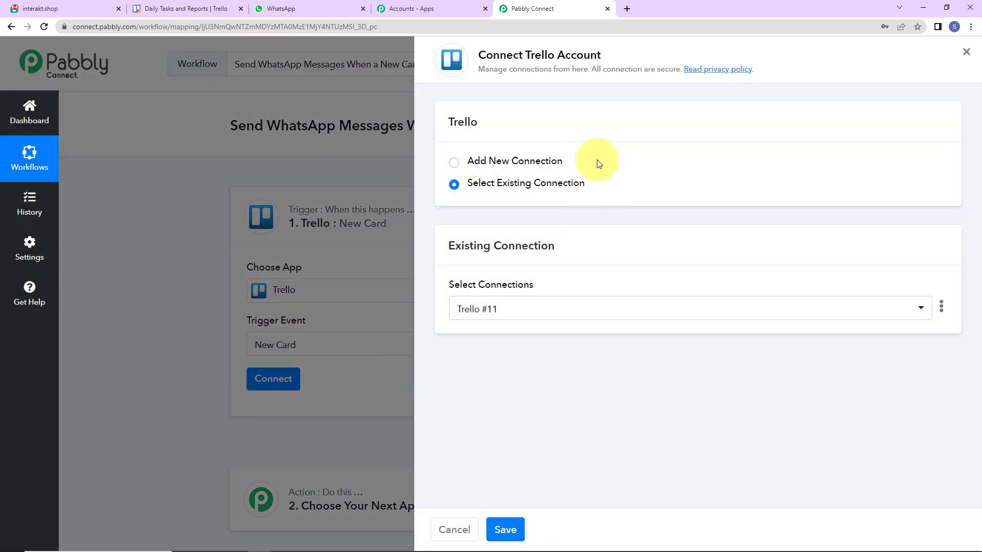
# - Choose to add a new Trello connection and open Trello's API key page from the 'here' link
pyautogui.moveTo(524, 54); pyautogui.dragTo(615, 52)
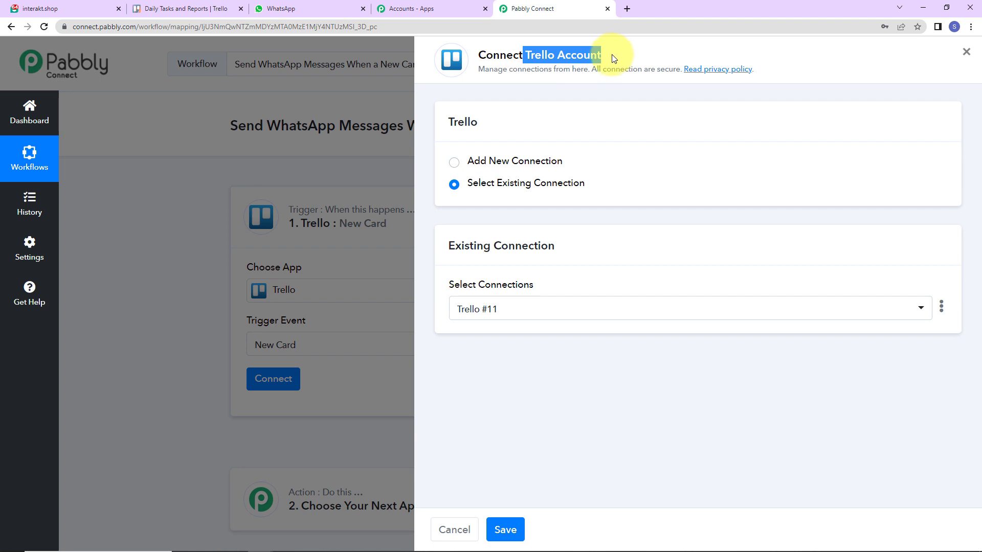
pyautogui.click(455, 164)
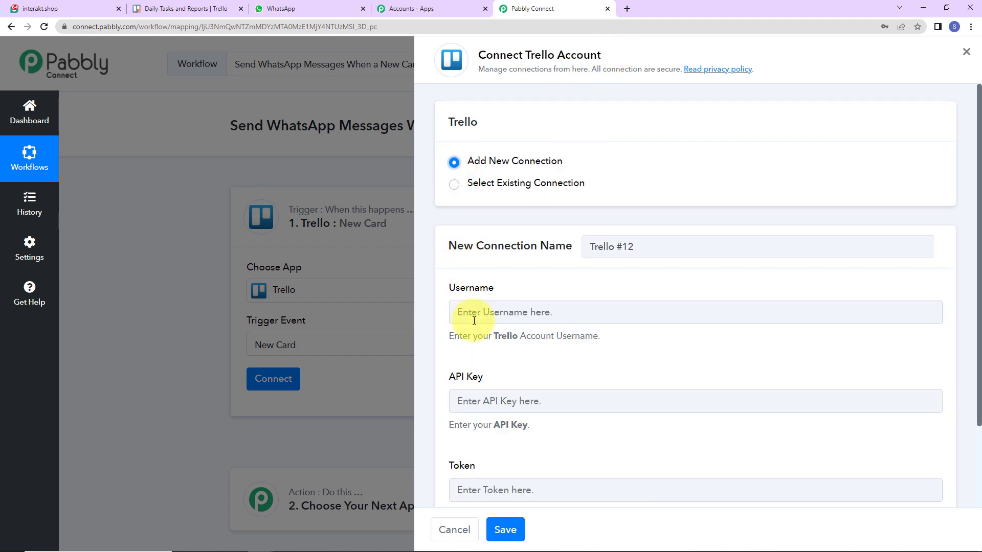
pyautogui.scroll(-2, 647, 348)
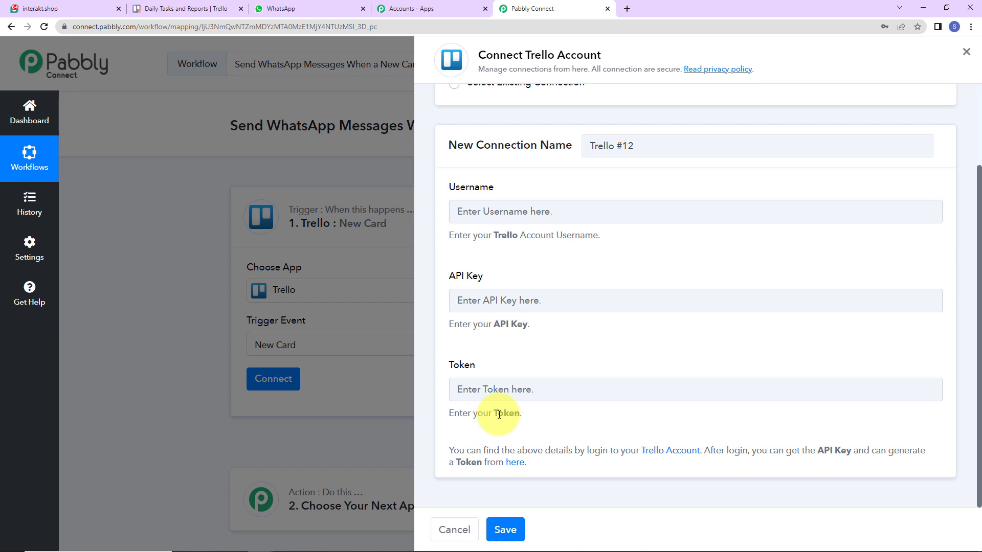
pyautogui.click(513, 467)
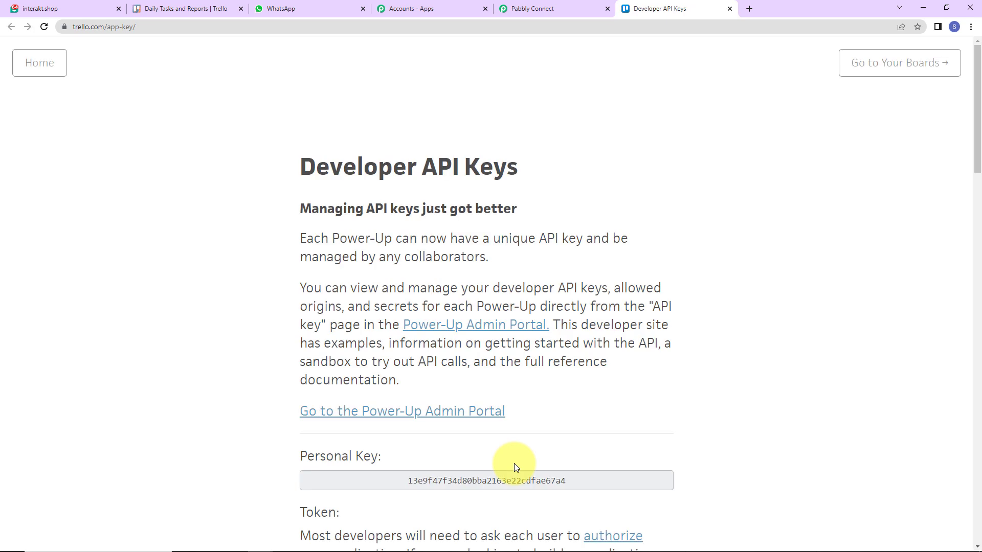
# - Copy the personal Trello API key into the Pabbly API Key field
pyautogui.scroll(-2, 695, 322)
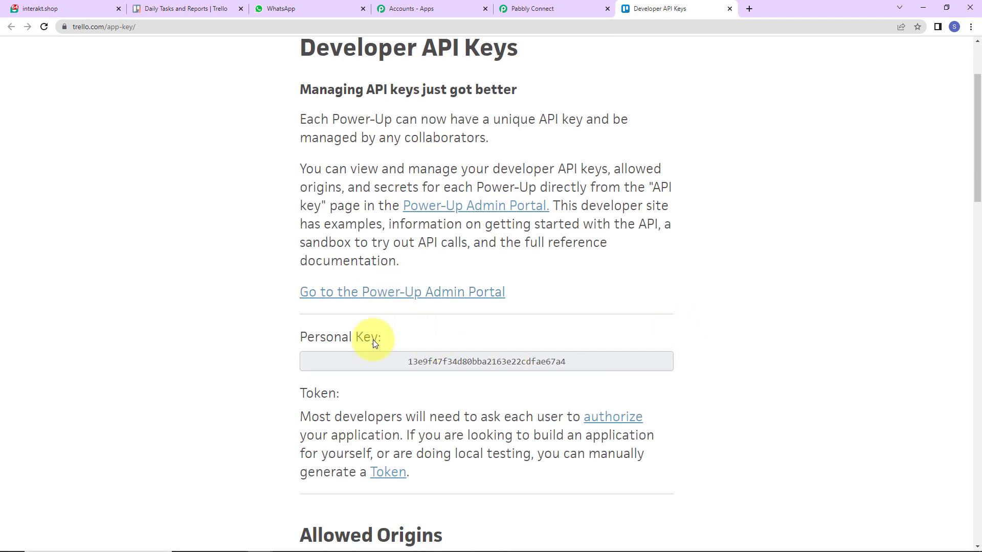
pyautogui.moveTo(576, 361); pyautogui.dragTo(407, 361)
pyautogui.rightClick(428, 369)
pyautogui.click(434, 374)
pyautogui.click(526, 5)
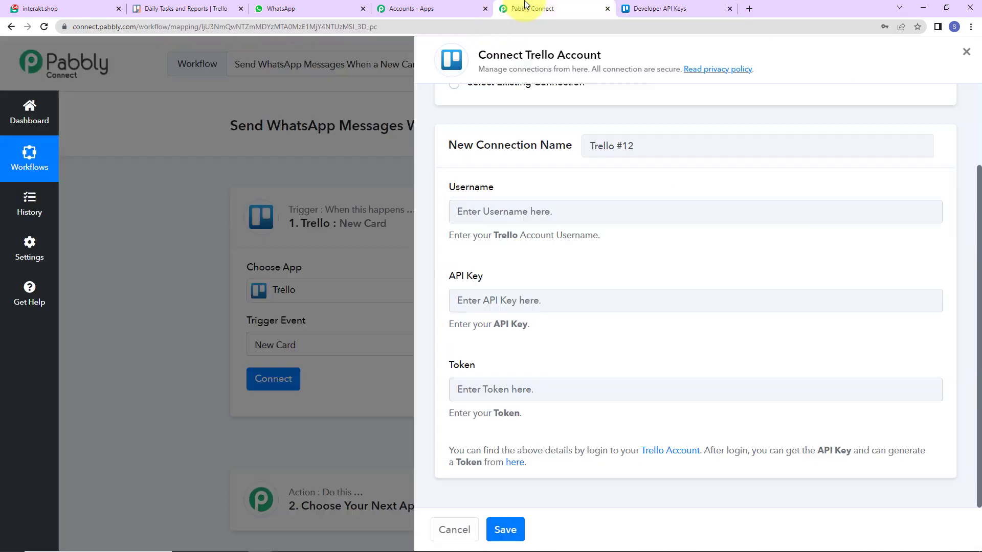
pyautogui.click(463, 303)
pyautogui.hotkey('ctrl', 'v')
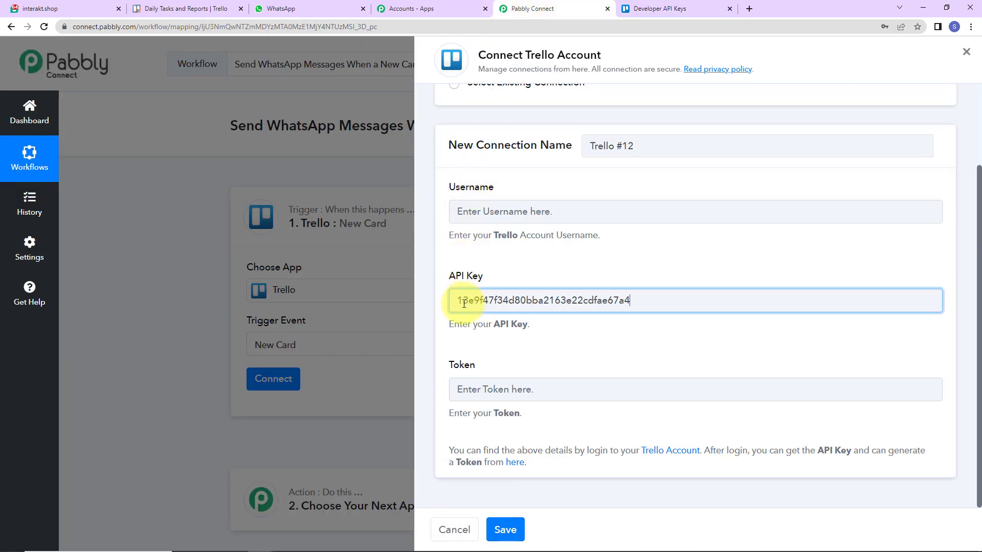
# - Open Trello's token page and copy the account username into the Username field
pyautogui.click(673, 7)
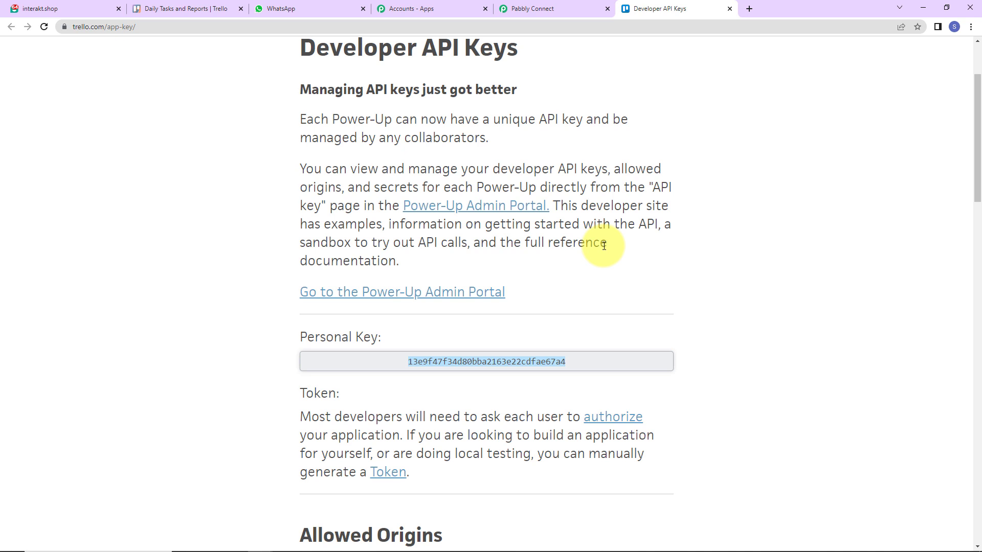
pyautogui.scroll(-1, 604, 246)
pyautogui.scroll(-2, 604, 246)
pyautogui.click(387, 353)
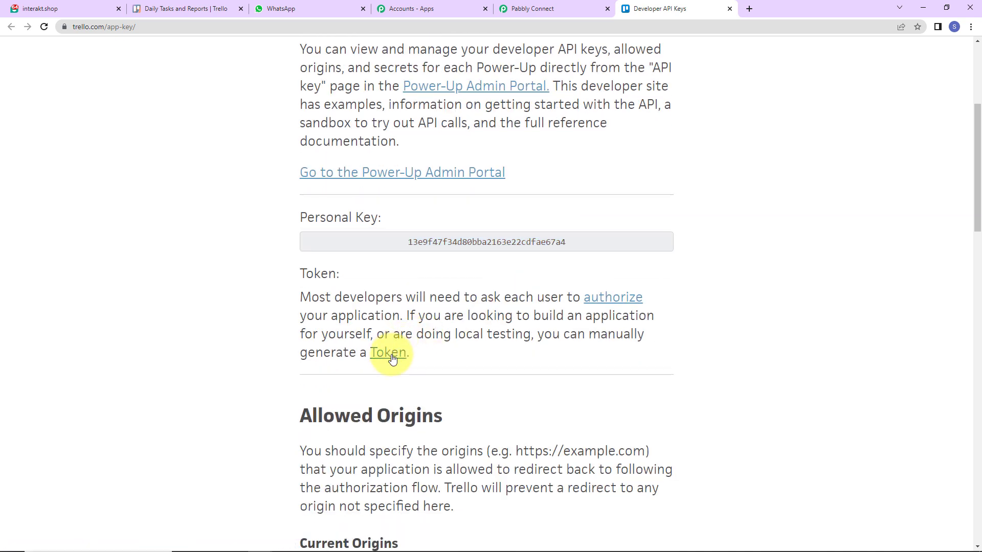
pyautogui.scroll(-3, 538, 272)
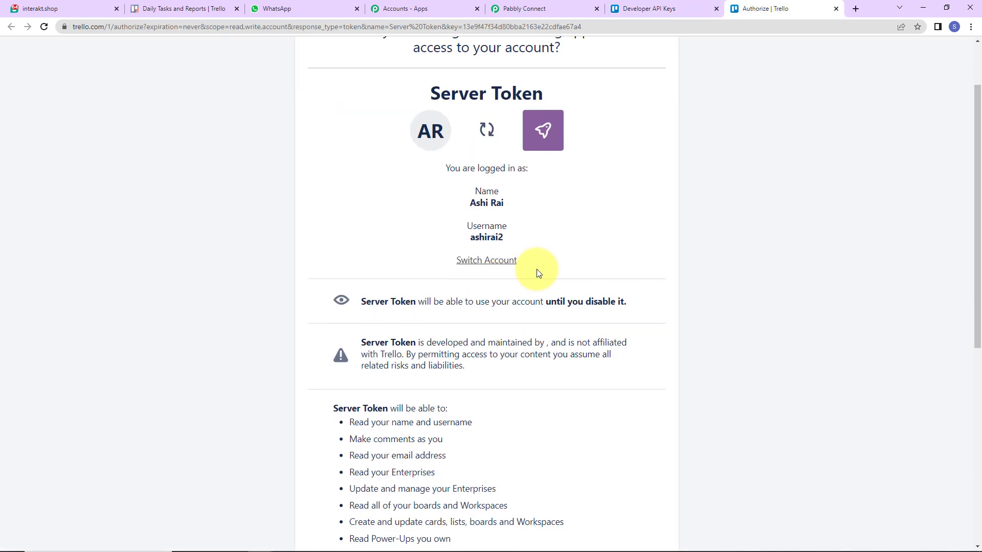
pyautogui.moveTo(467, 198); pyautogui.dragTo(507, 201)
pyautogui.rightClick(504, 202)
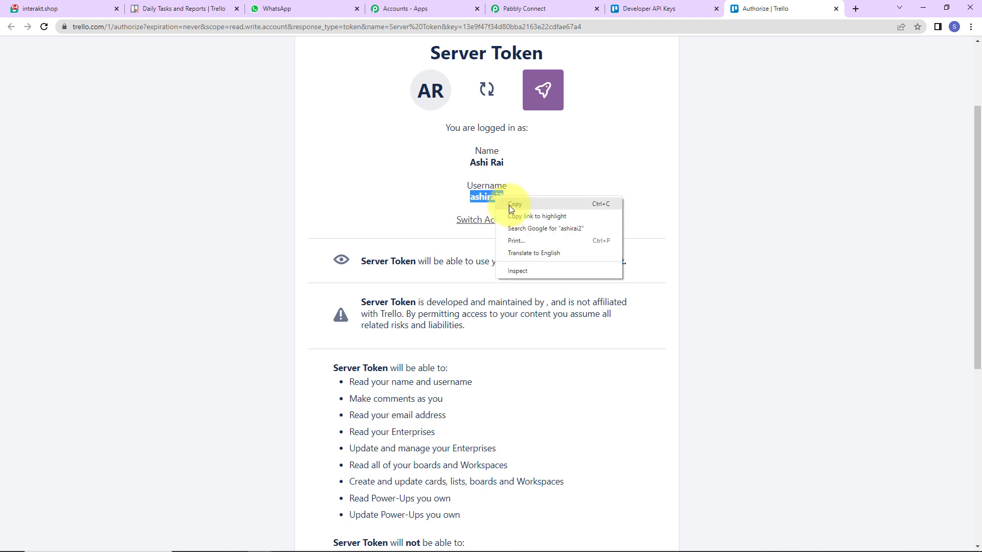
pyautogui.click(518, 206)
pyautogui.click(542, 8)
pyautogui.click(511, 212)
pyautogui.hotkey('ctrl', '9')
# - Allow the new Trello token and paste it into the Token field
pyautogui.scroll(-7, 636, 236)
pyautogui.click(611, 404)
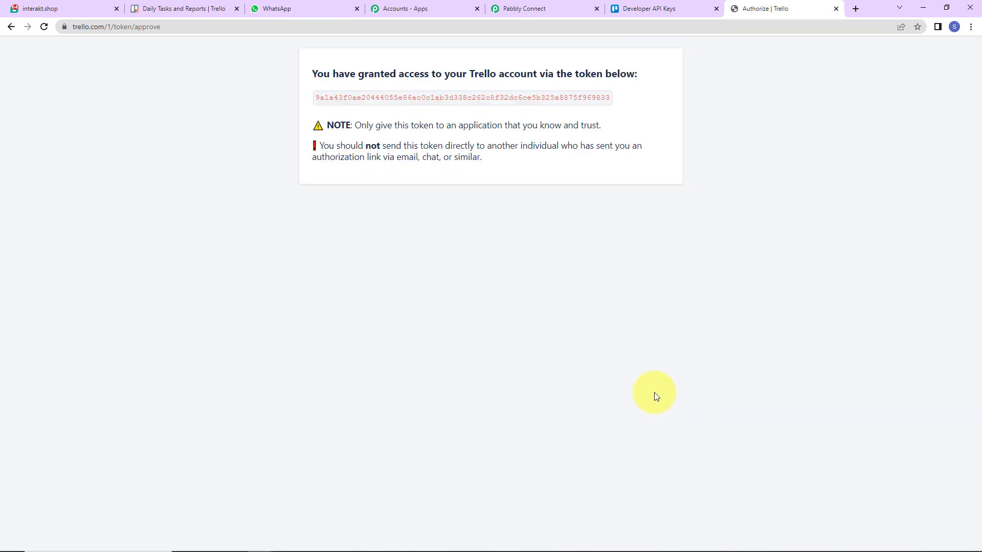
pyautogui.doubleClick(328, 98)
pyautogui.rightClick(585, 103)
pyautogui.click(610, 108)
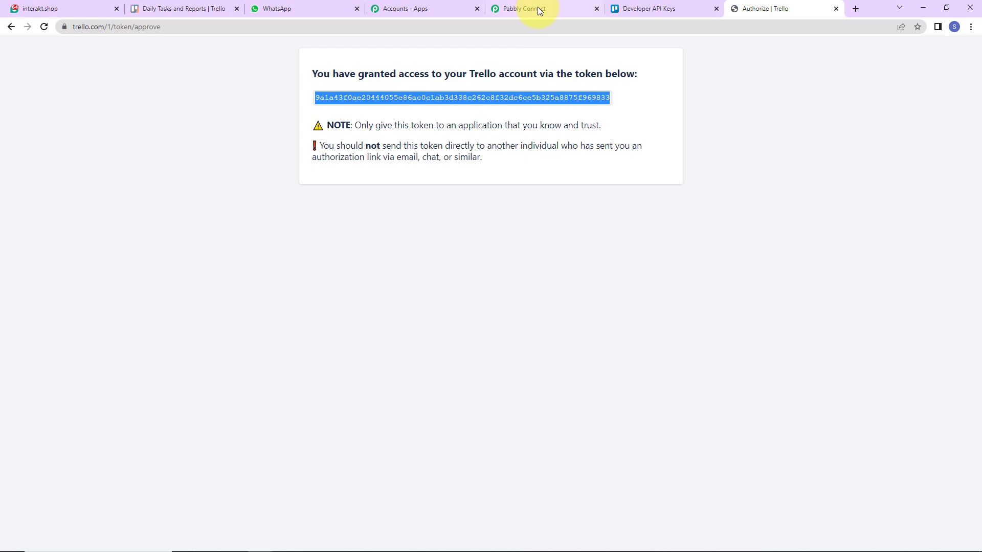
pyautogui.click(537, 9)
pyautogui.click(492, 389)
pyautogui.hotkey('ctrl', 'v')
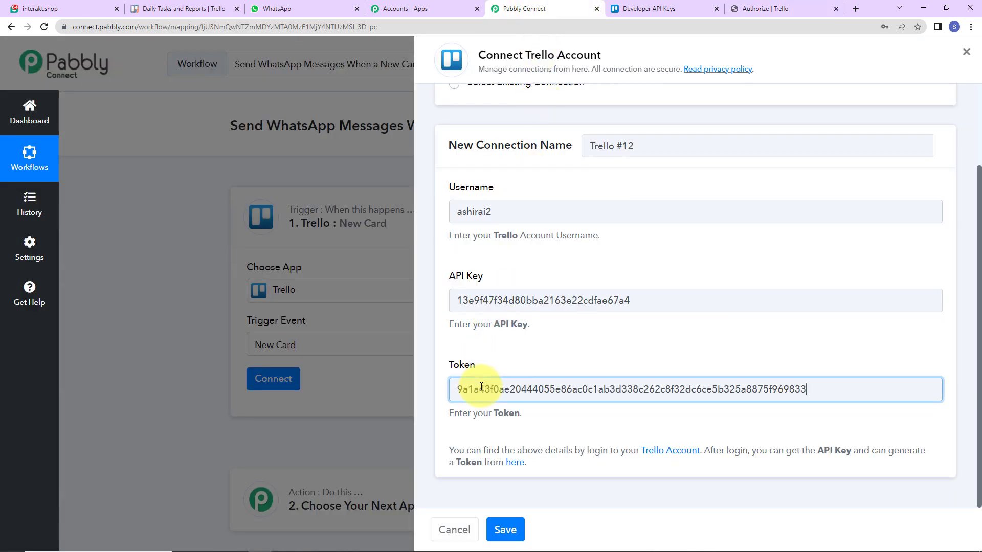
# - Save the Trello connection and switch on Simple Response for the trigger
pyautogui.click(505, 530)
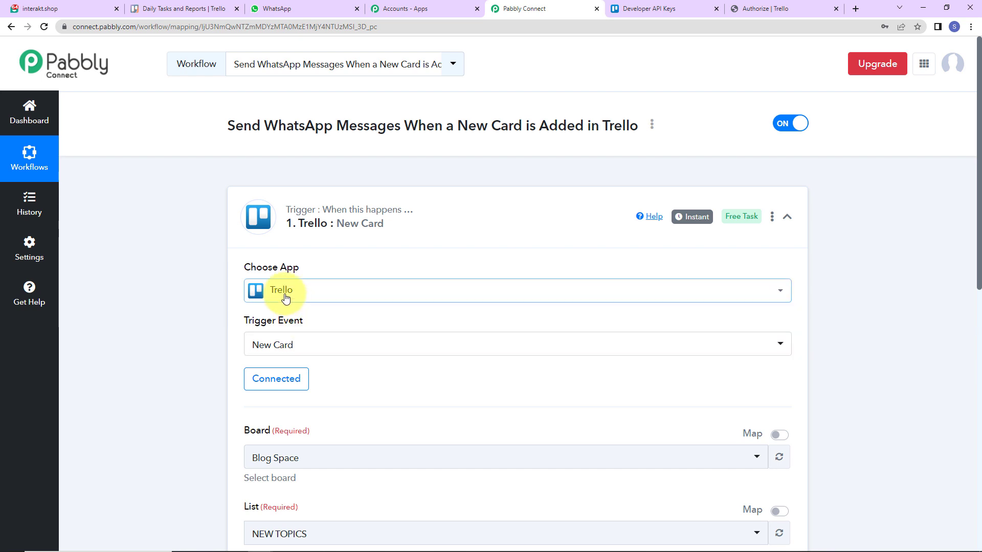
pyautogui.scroll(-5, 330, 332)
pyautogui.click(331, 336)
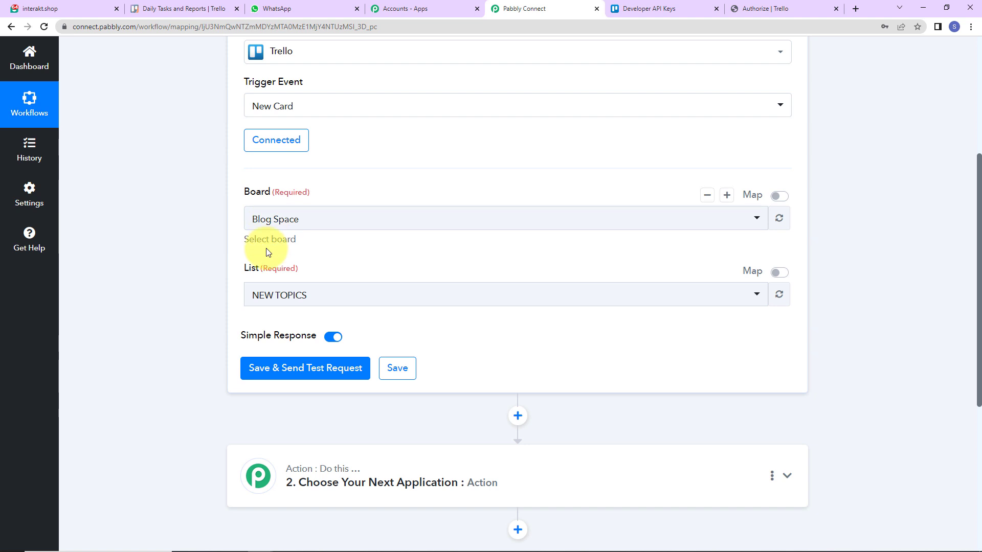
pyautogui.click(182, 9)
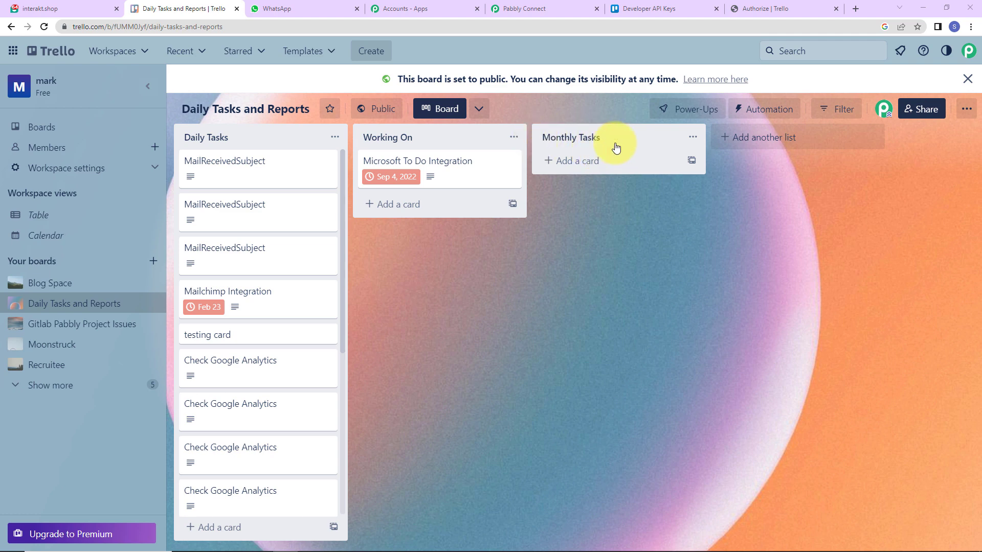
pyautogui.click(529, 10)
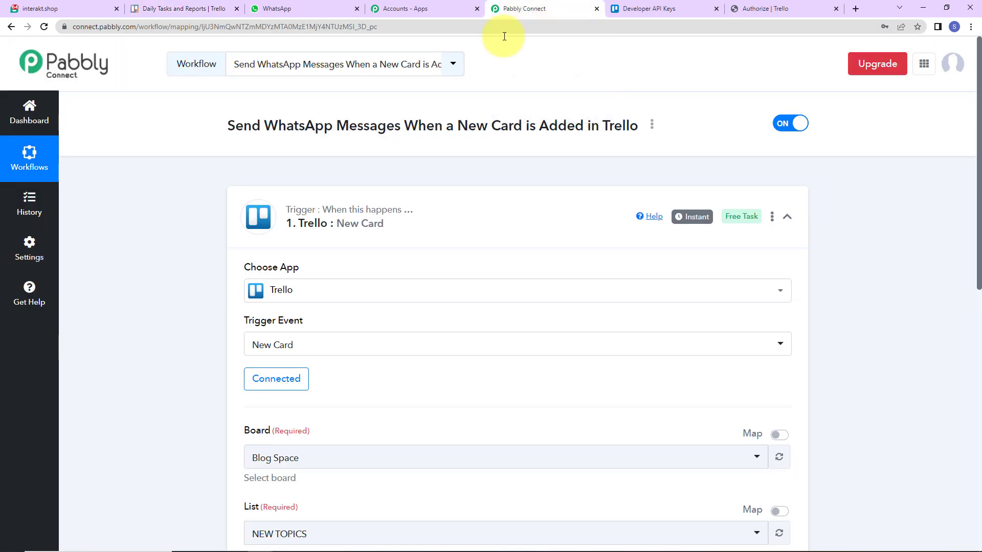
# - Target the Daily Tasks and Reports board's Monthly Tasks list, then save and send a test request
pyautogui.scroll(-5, 358, 327)
pyautogui.click(314, 220)
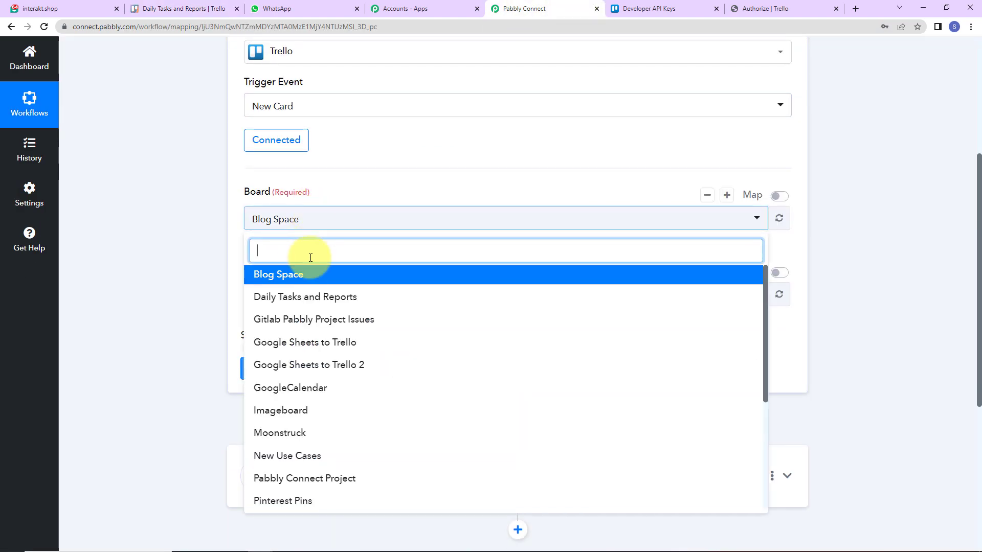
pyautogui.click(297, 303)
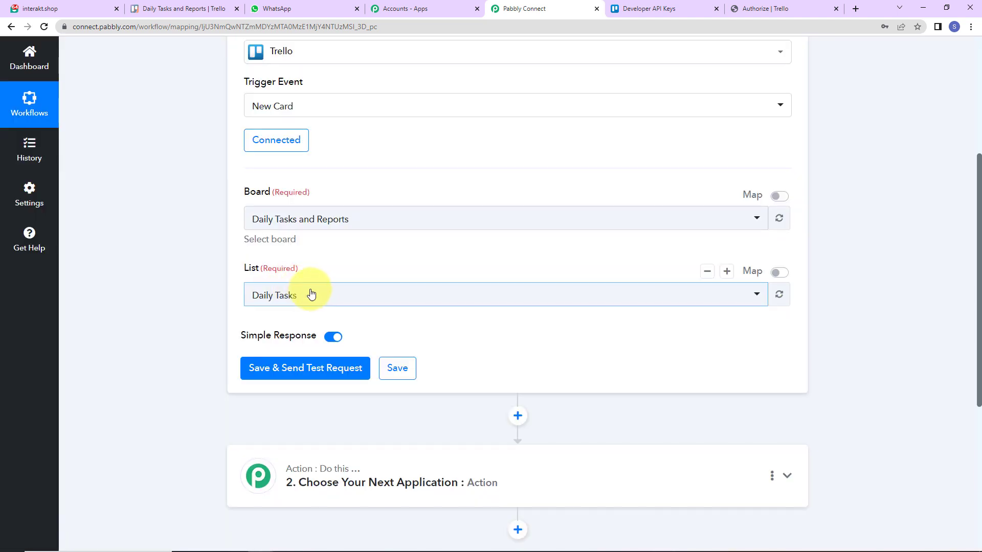
pyautogui.click(317, 295)
pyautogui.click(285, 396)
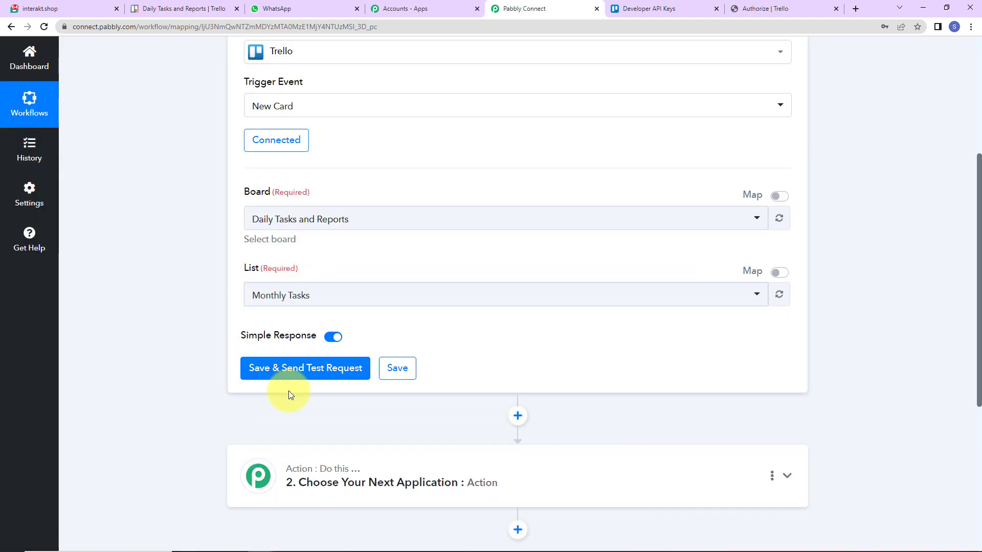
pyautogui.click(282, 377)
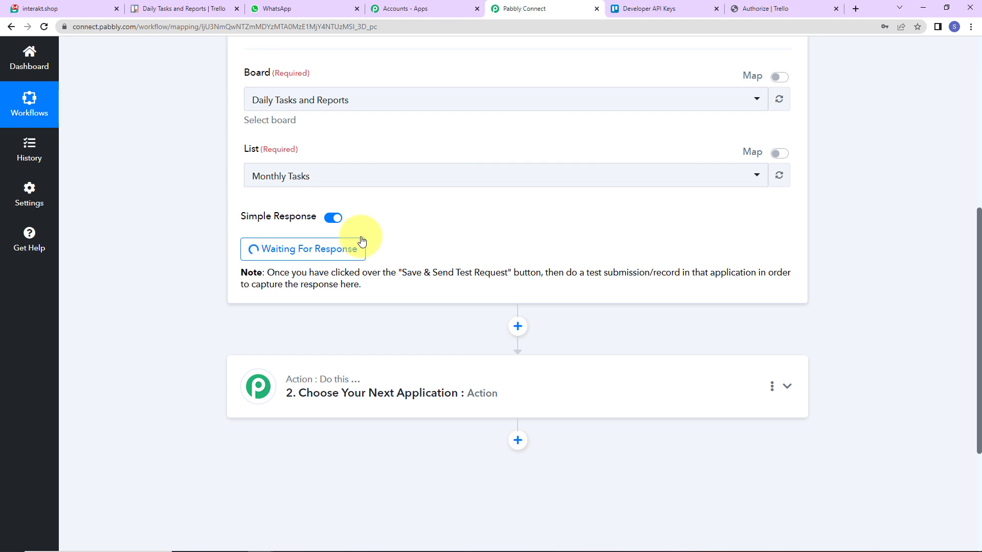
pyautogui.scroll(5, 361, 238)
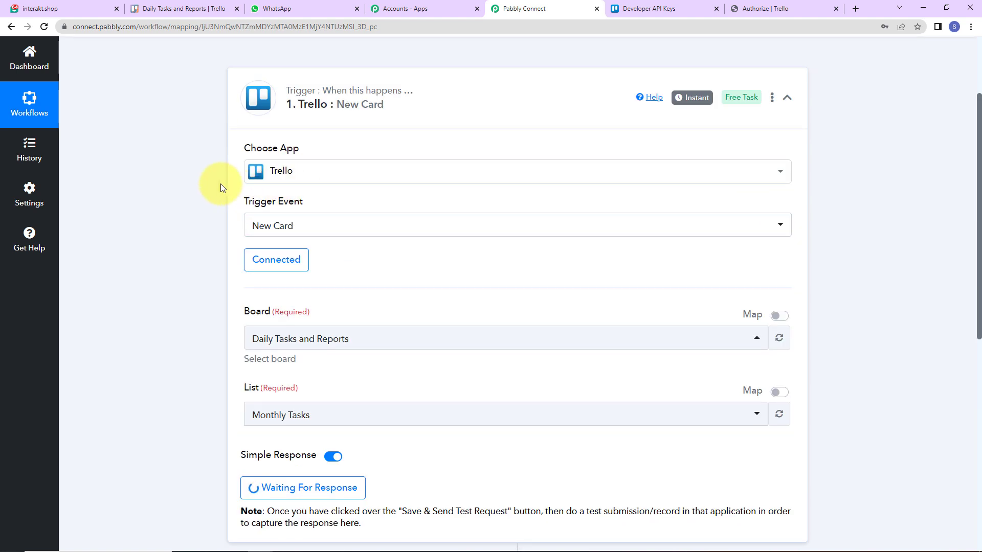
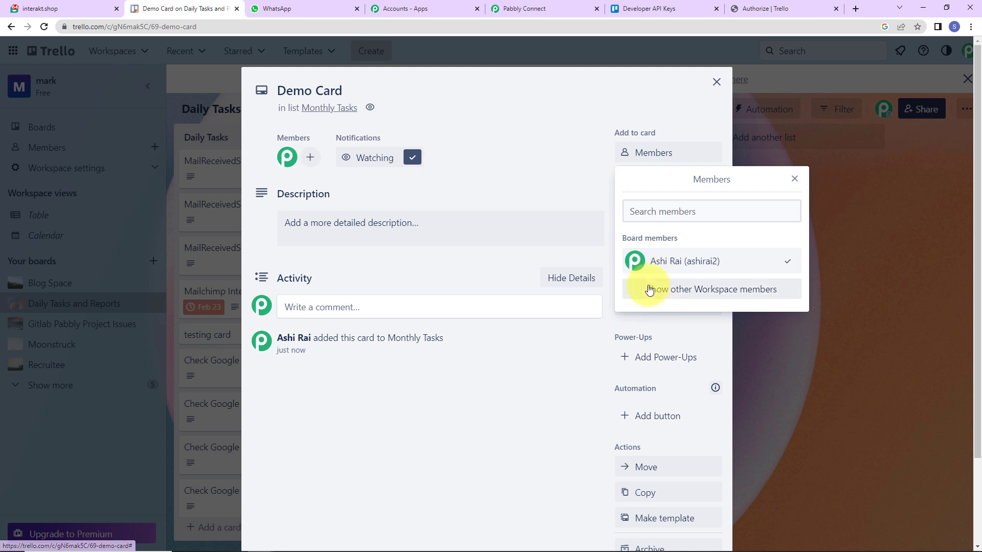
# - Join the Demo Card, tag it High Priority and set its due date to April 17
pyautogui.click(576, 170)
pyautogui.click(660, 189)
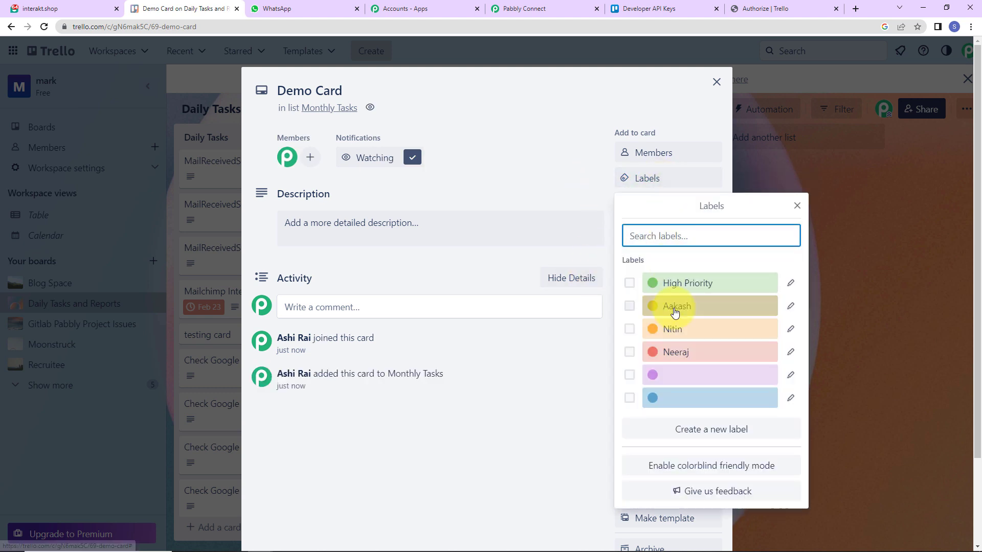
pyautogui.click(674, 283)
pyautogui.click(613, 231)
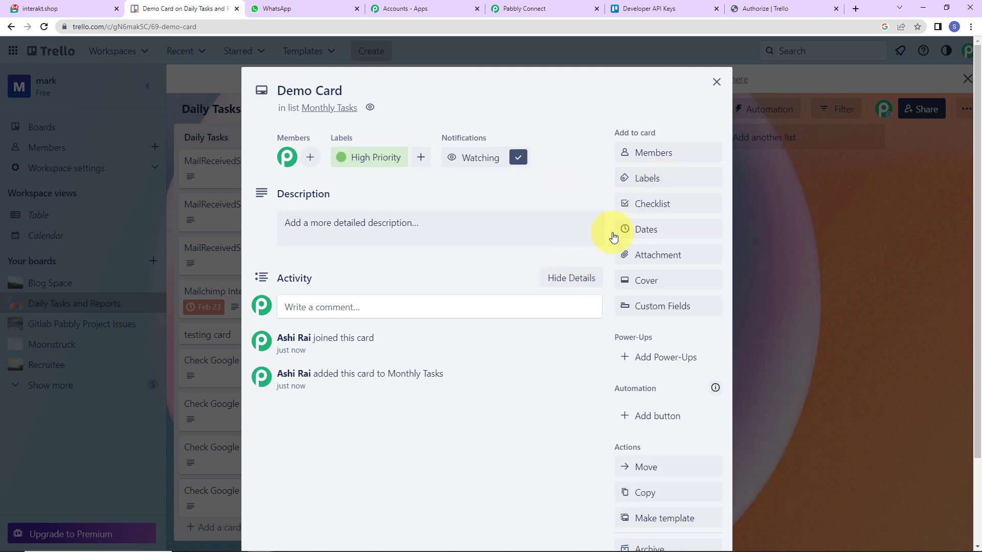
pyautogui.click(650, 230)
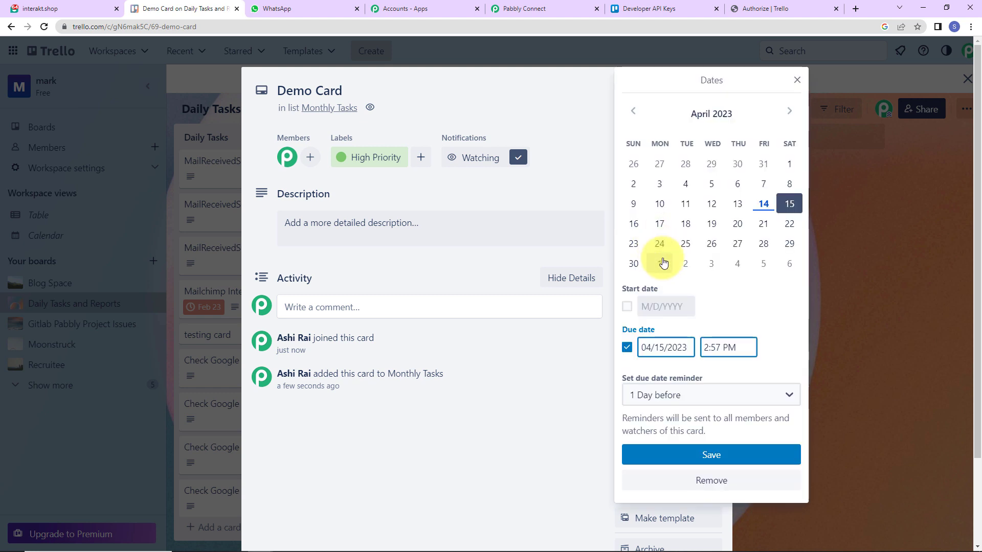
pyautogui.click(660, 223)
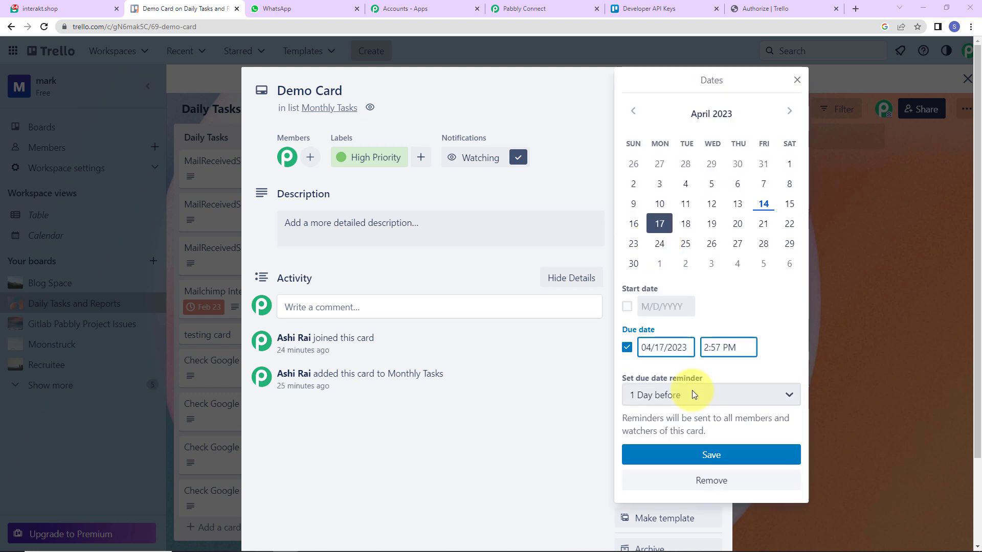
pyautogui.click(686, 455)
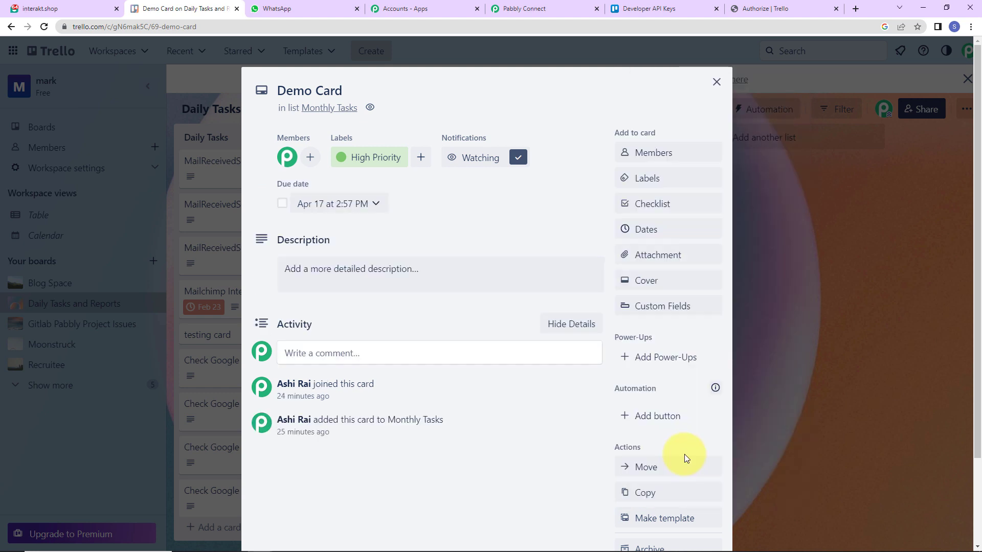
# - Give the Demo Card the description 'Demo description'
pyautogui.click(318, 270)
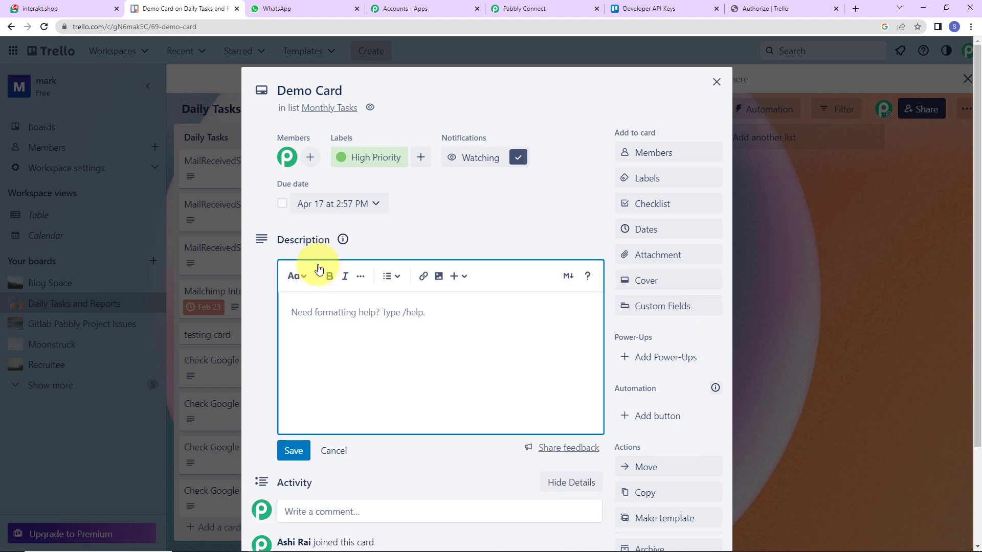
pyautogui.write('Demo description')
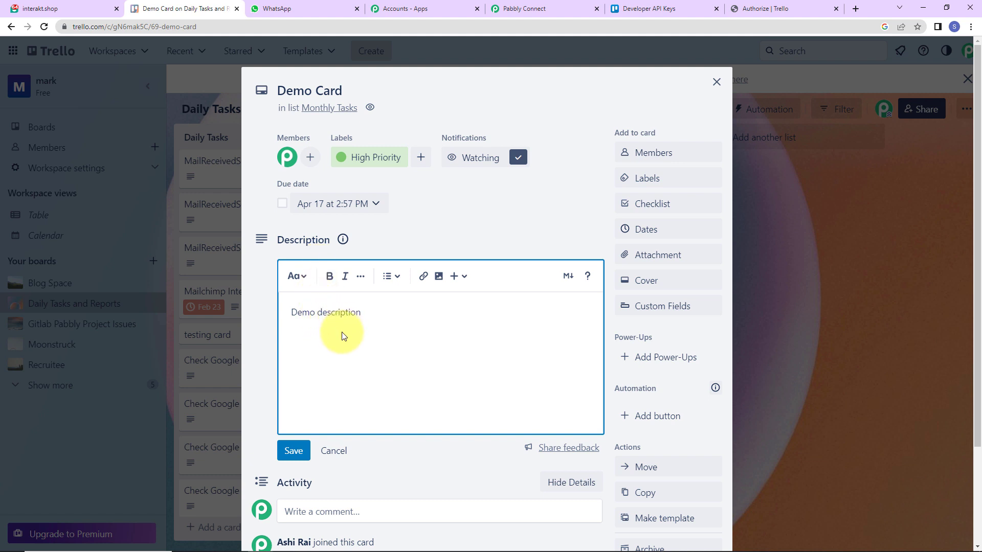
pyautogui.click(301, 451)
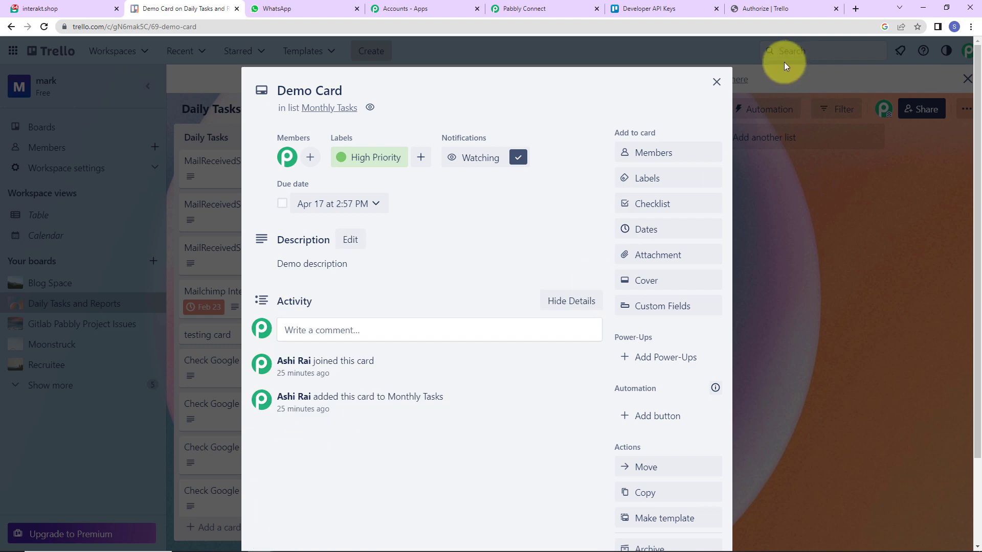
# - Close the Demo Card and scroll through the trigger's captured response in Pabbly Connect
pyautogui.click(470, 64)
pyautogui.click(520, 8)
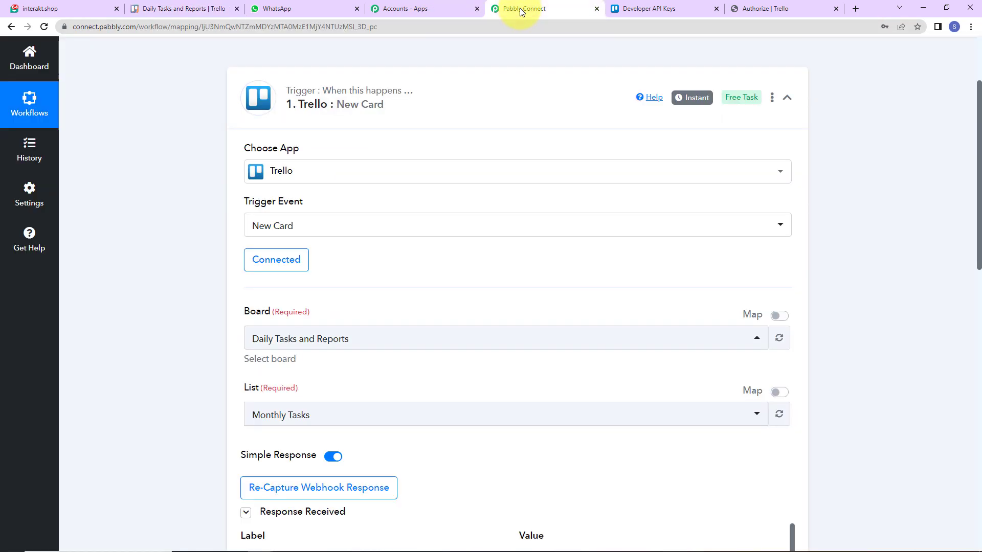
pyautogui.scroll(-6, 490, 357)
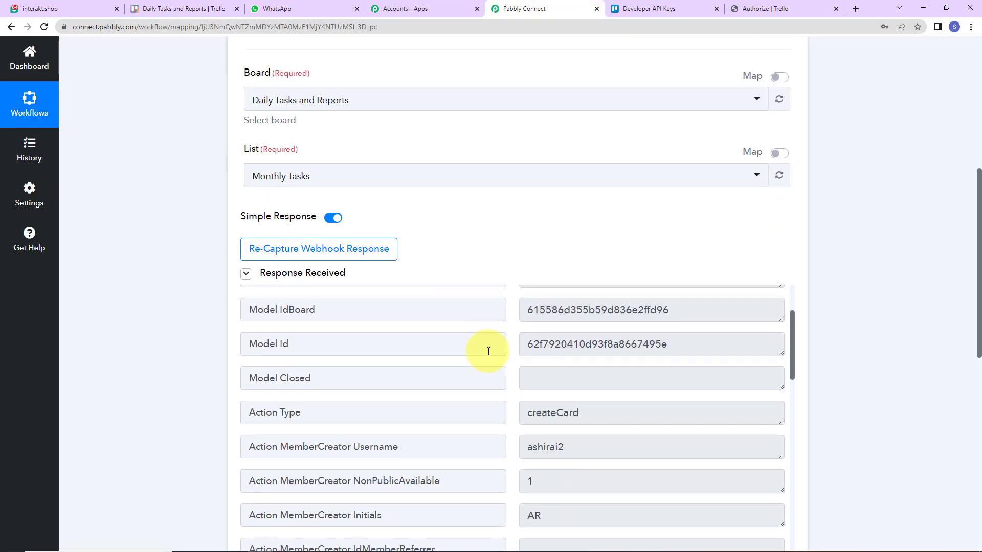
pyautogui.scroll(3, 489, 351)
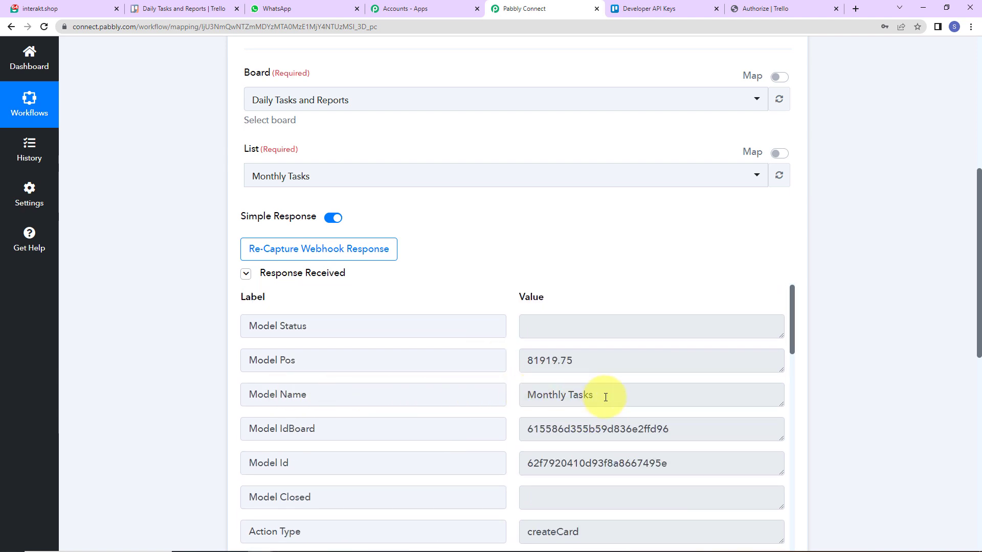
pyautogui.scroll(-5, 606, 397)
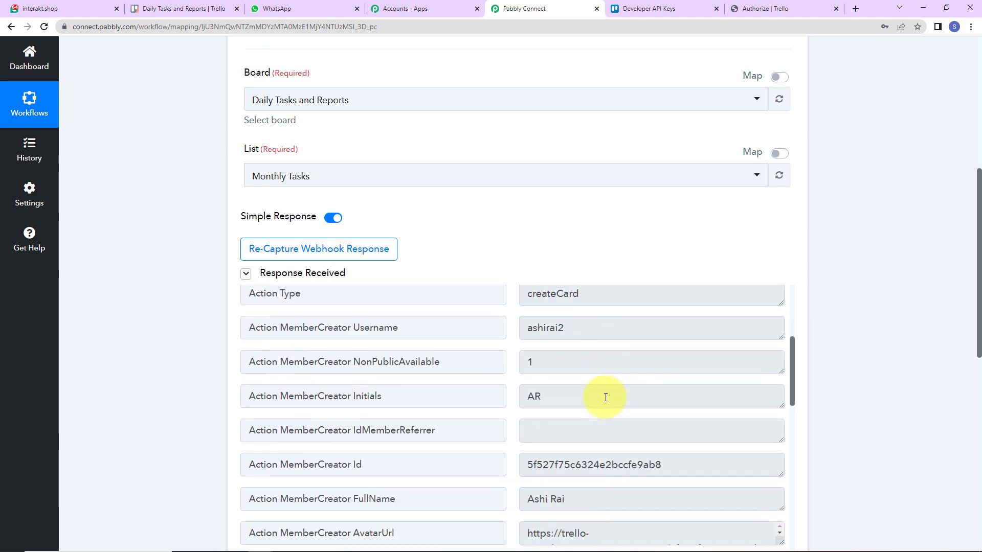
pyautogui.scroll(-5, 606, 397)
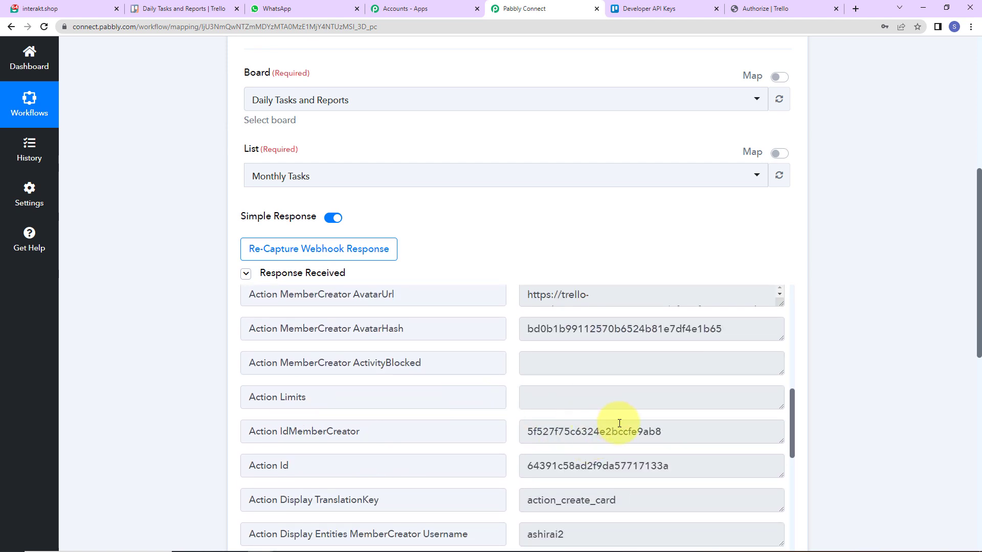
pyautogui.scroll(-3, 618, 428)
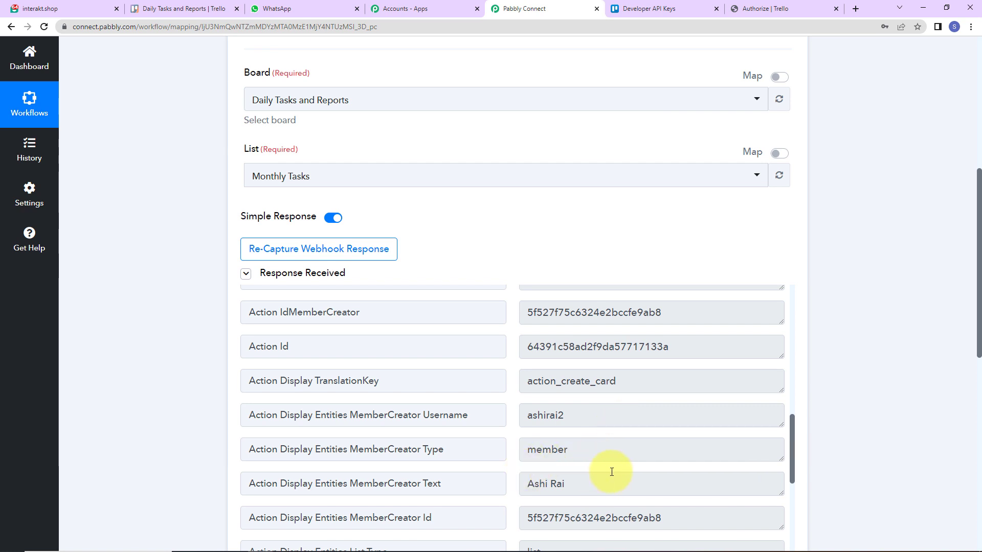
pyautogui.scroll(-3, 613, 470)
pyautogui.scroll(-5, 612, 469)
pyautogui.scroll(3, 612, 468)
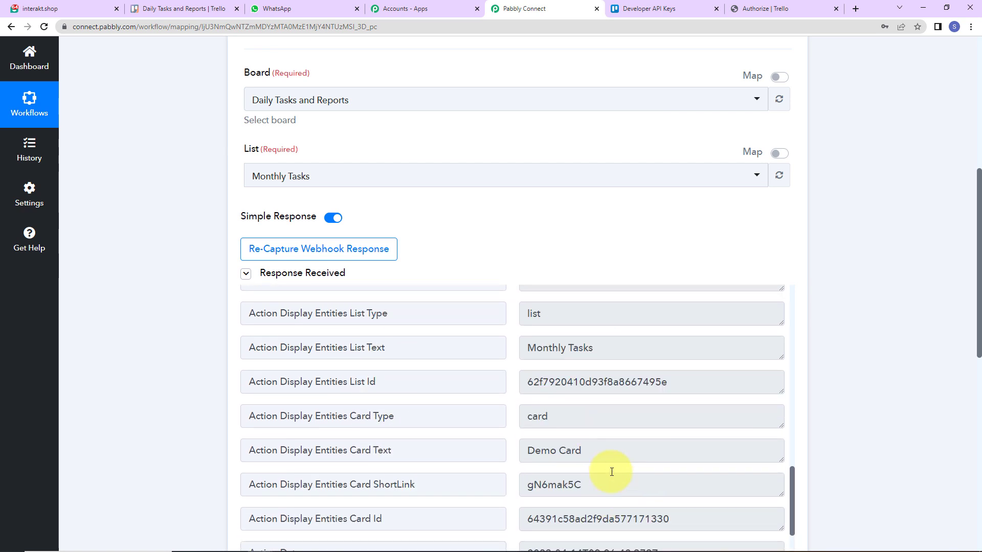
pyautogui.scroll(-3, 604, 461)
# - Inspect the captured card name, ShortLink and board name values
pyautogui.click(621, 326)
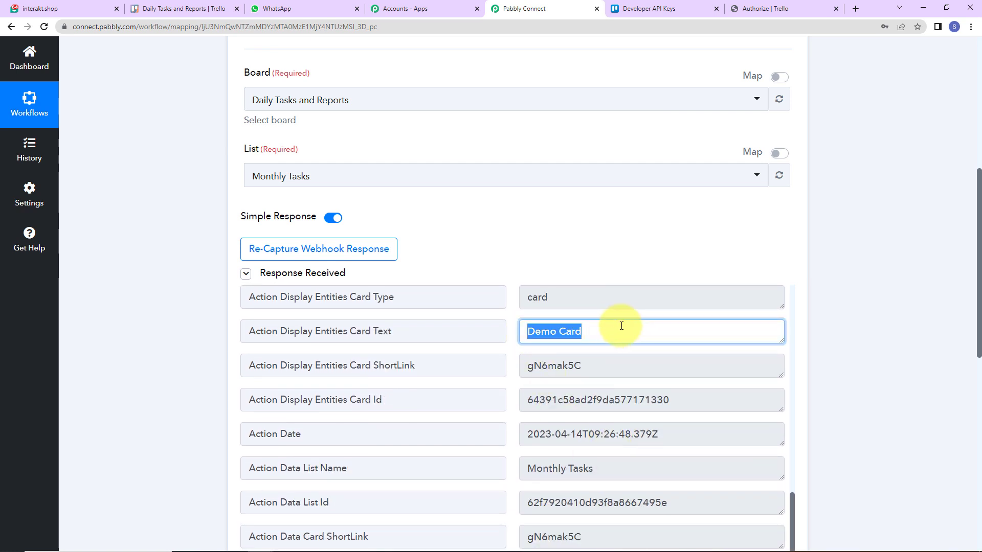
pyautogui.click(611, 371)
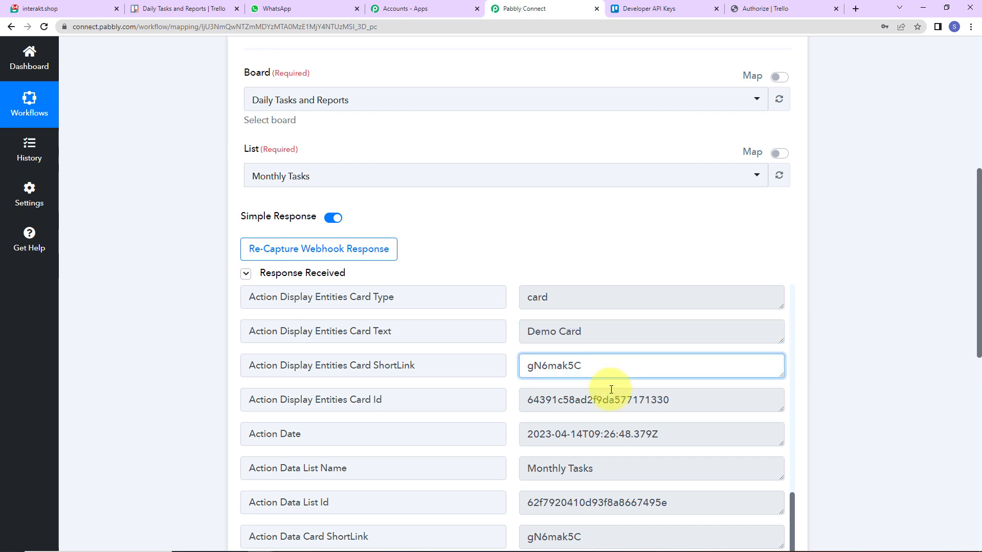
pyautogui.scroll(-3, 611, 381)
pyautogui.scroll(-5, 612, 390)
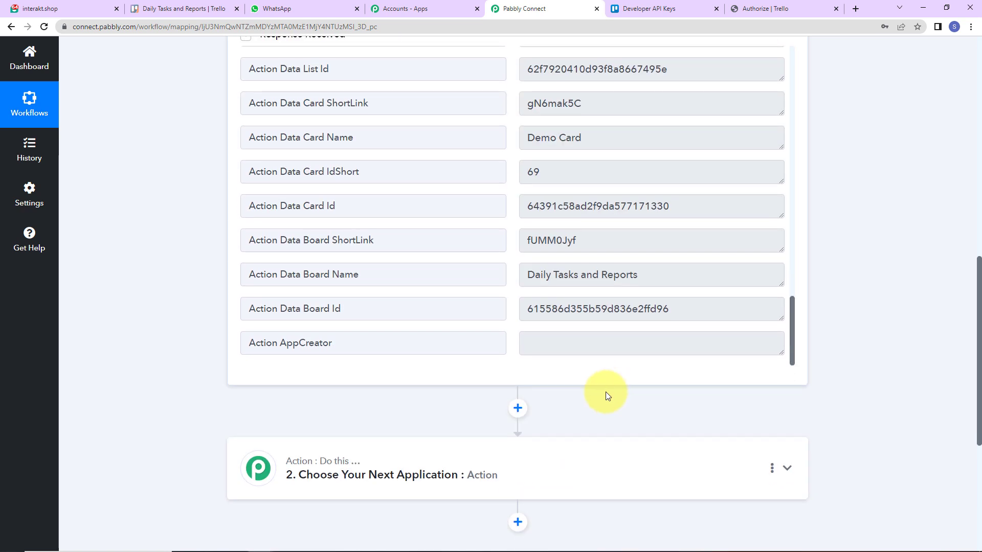
pyautogui.moveTo(524, 281); pyautogui.dragTo(651, 278)
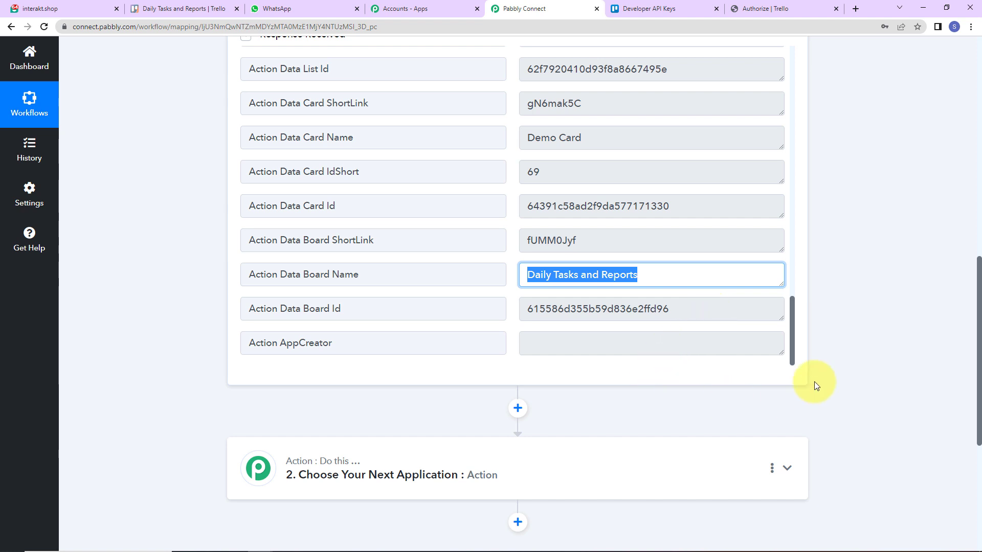
pyautogui.scroll(-5, 821, 346)
# - Add a Delay by Pabbly app as the next action step
pyautogui.click(472, 249)
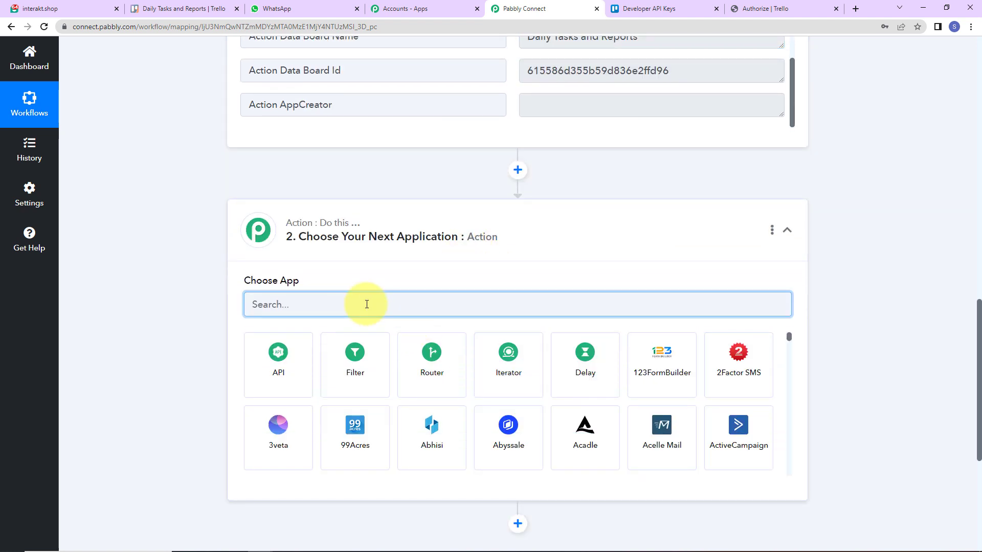
pyautogui.write('delay')
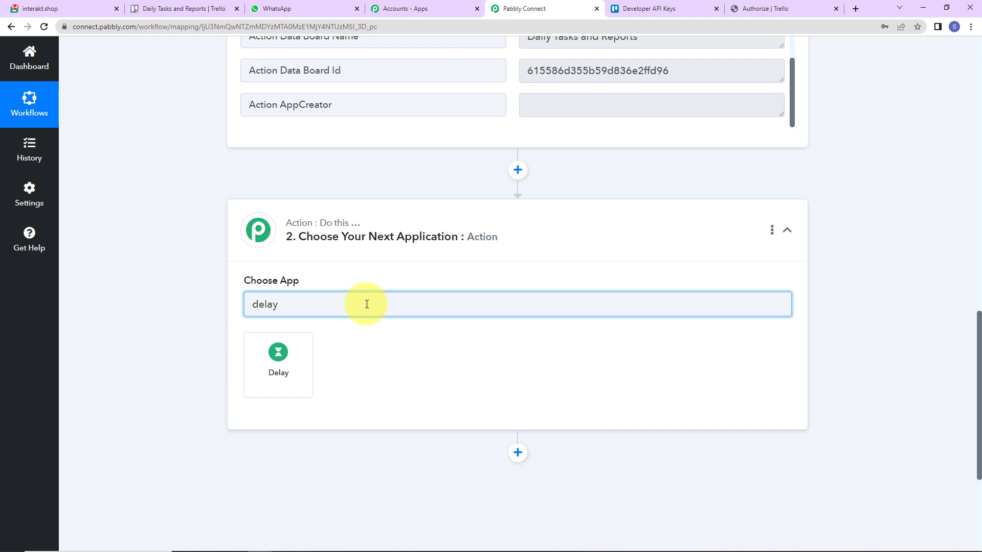
pyautogui.click(272, 392)
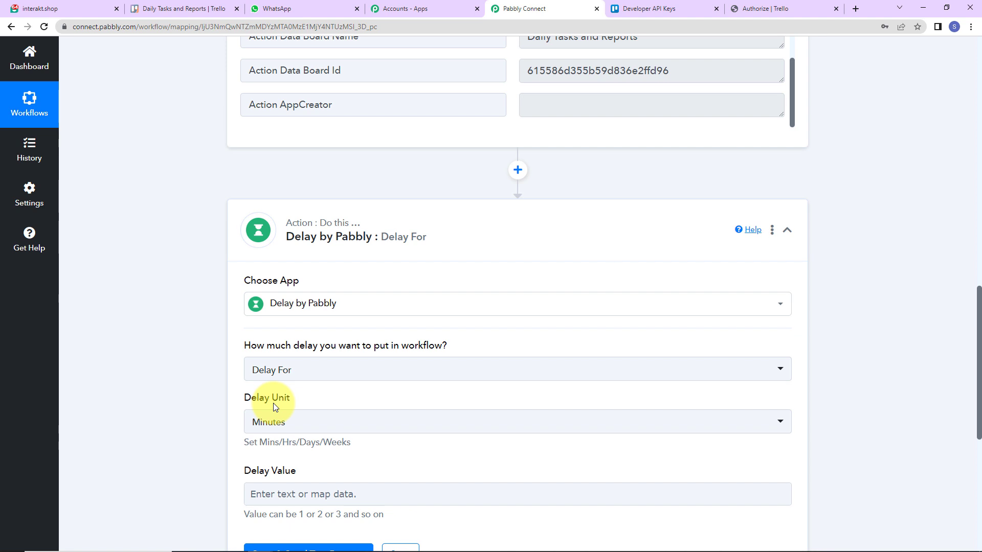
# - Set the Delay Value to 1 minute and test the delay step successfully
pyautogui.scroll(-2, 321, 358)
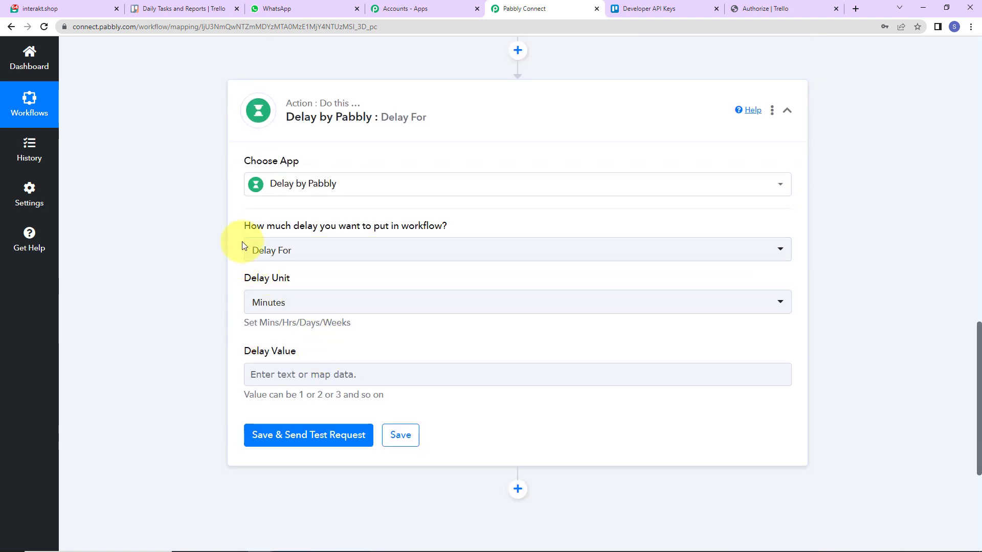
pyautogui.click(304, 375)
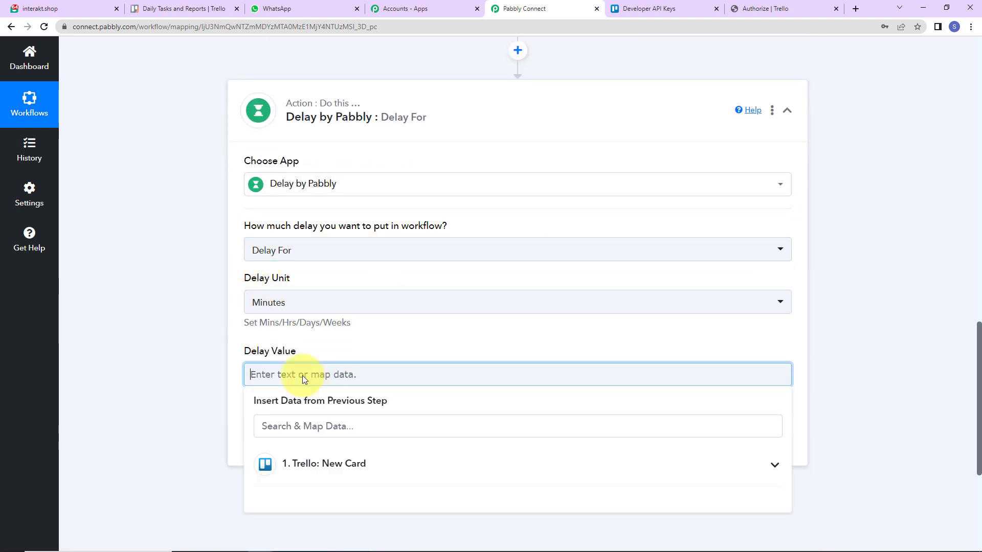
pyautogui.write('1')
pyautogui.click(206, 356)
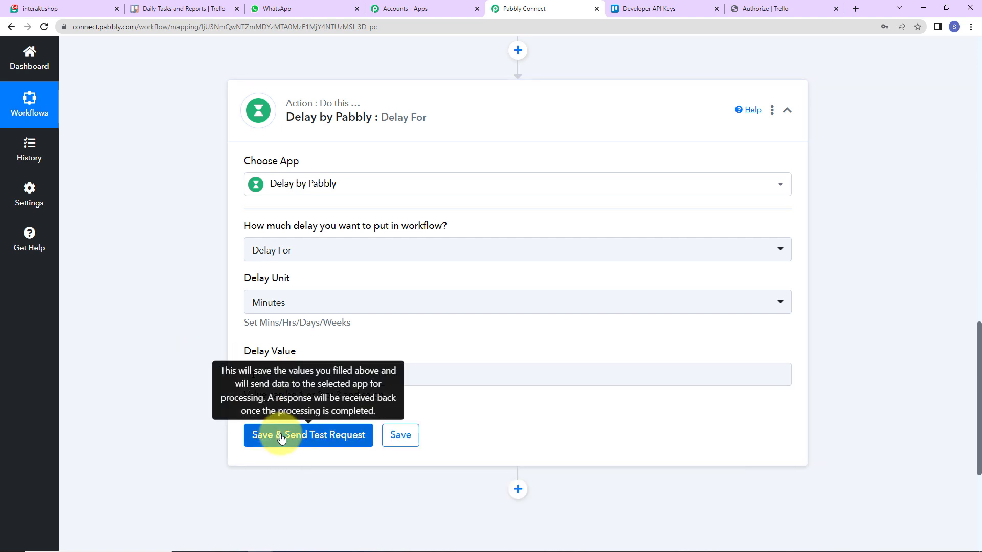
pyautogui.click(487, 364)
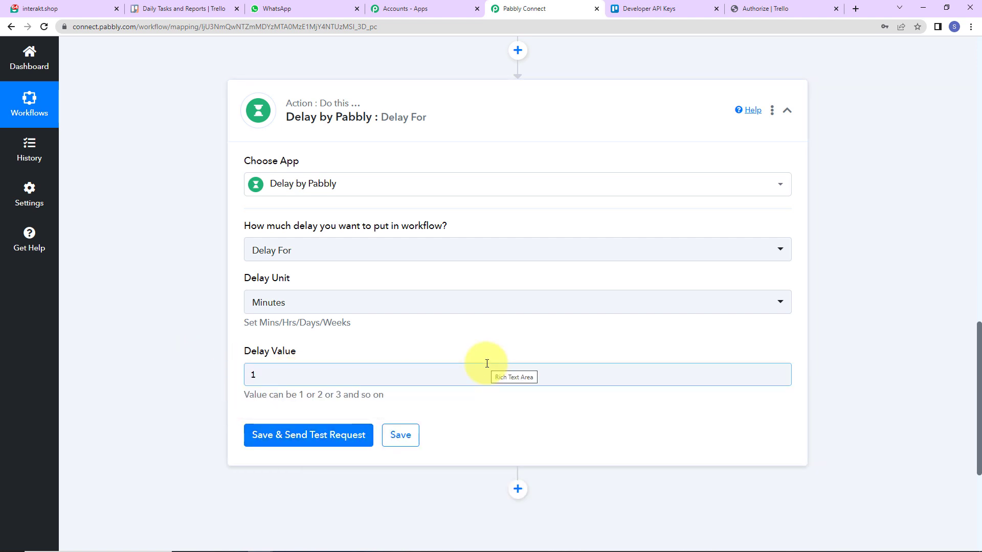
pyautogui.click(353, 435)
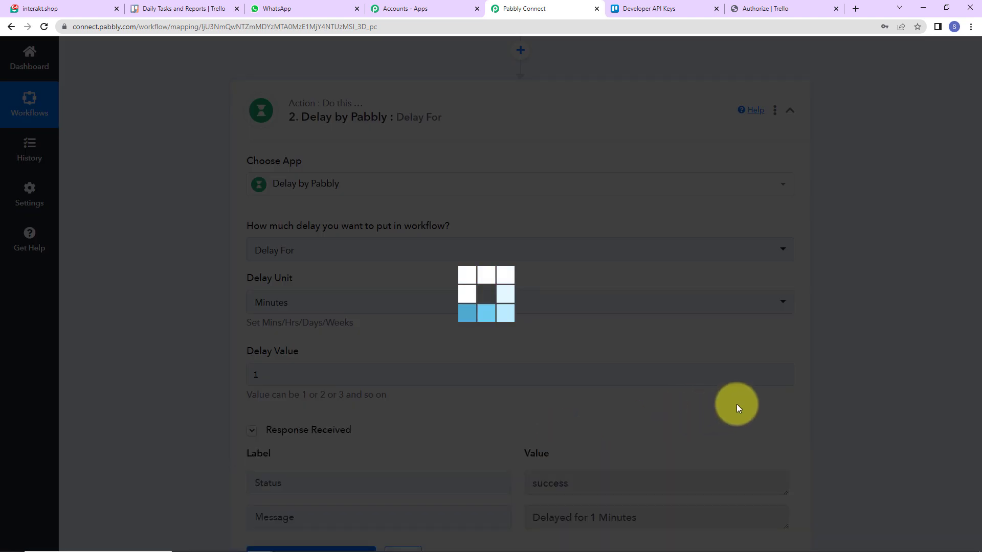
pyautogui.scroll(-7, 898, 366)
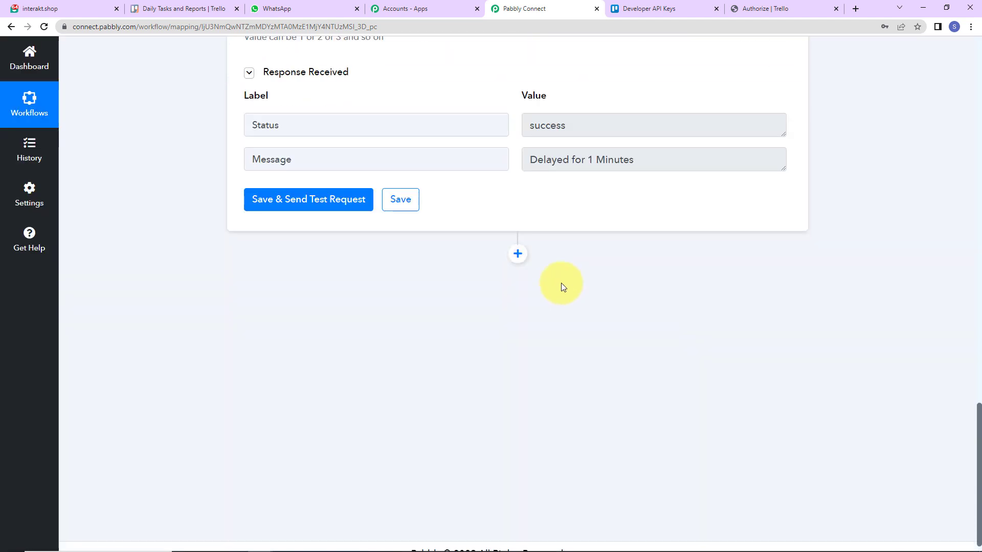
pyautogui.click(517, 254)
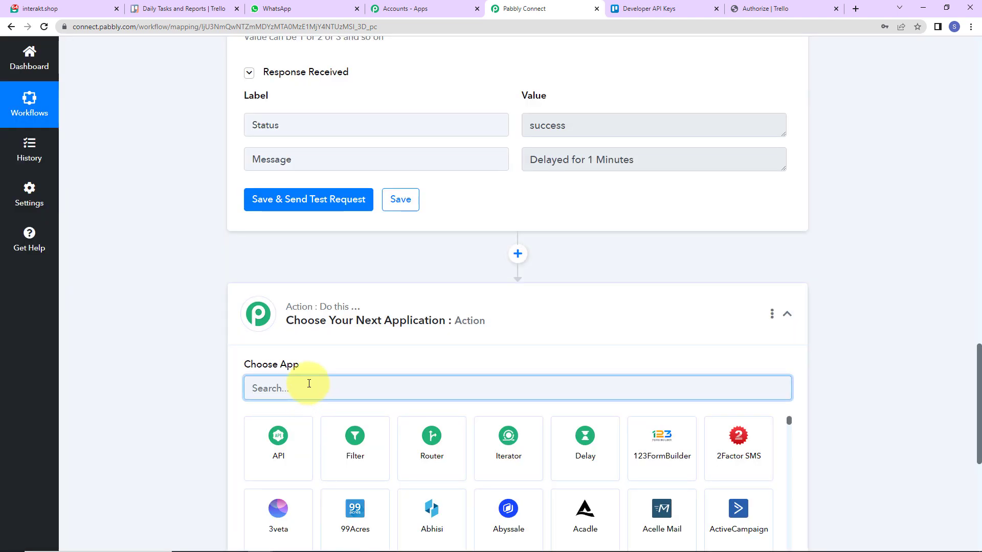
# - Make the next step a Trello Get a Card action
pyautogui.write('trello')
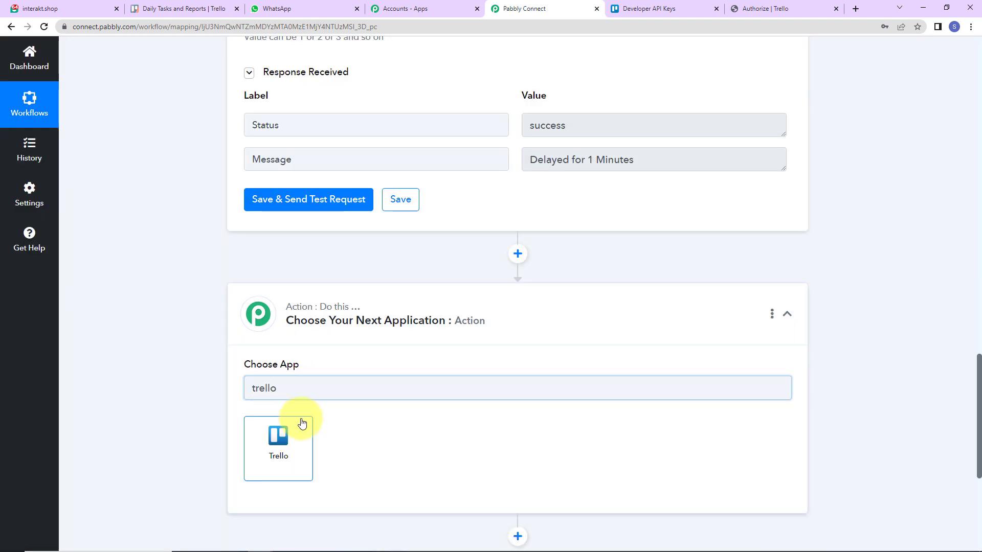
pyautogui.click(303, 421)
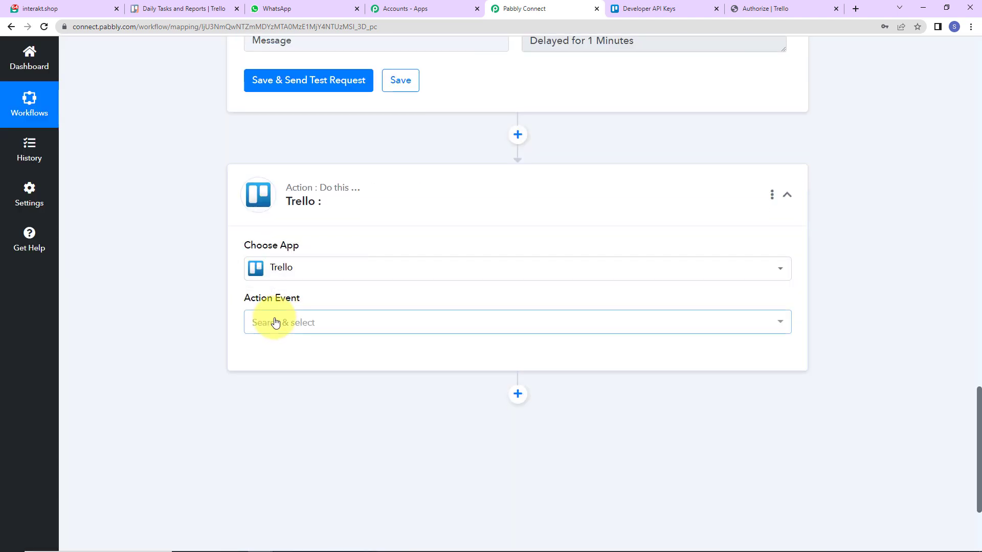
pyautogui.click(274, 322)
pyautogui.scroll(-3, 335, 264)
pyautogui.scroll(-15, 337, 262)
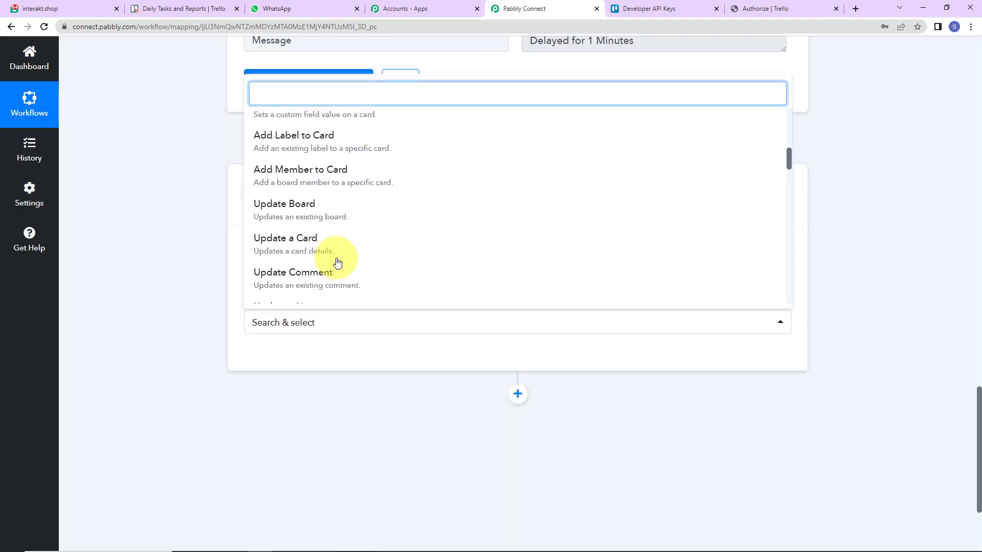
pyautogui.scroll(-10, 337, 262)
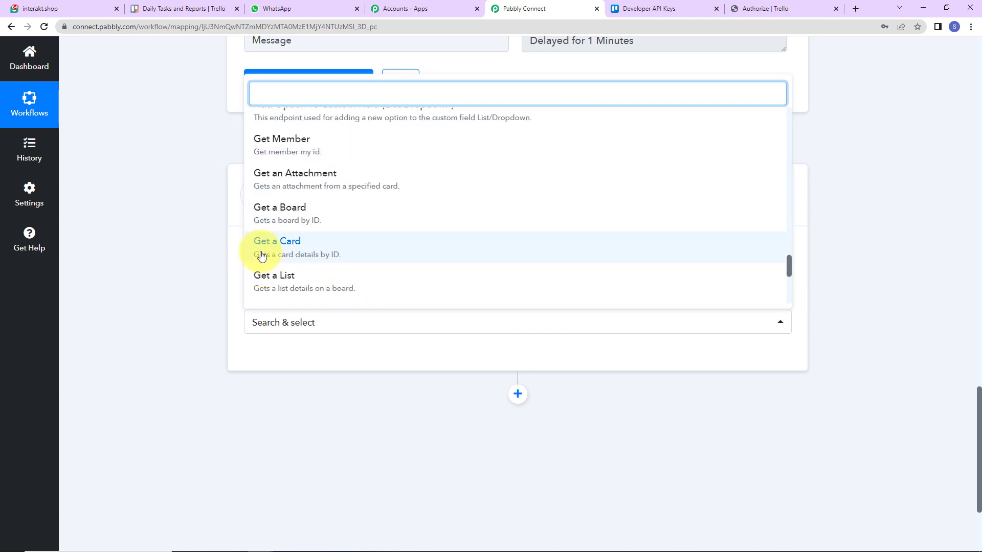
pyautogui.click(314, 256)
# - Connect the step using the existing Trello #12 connection
pyautogui.click(270, 358)
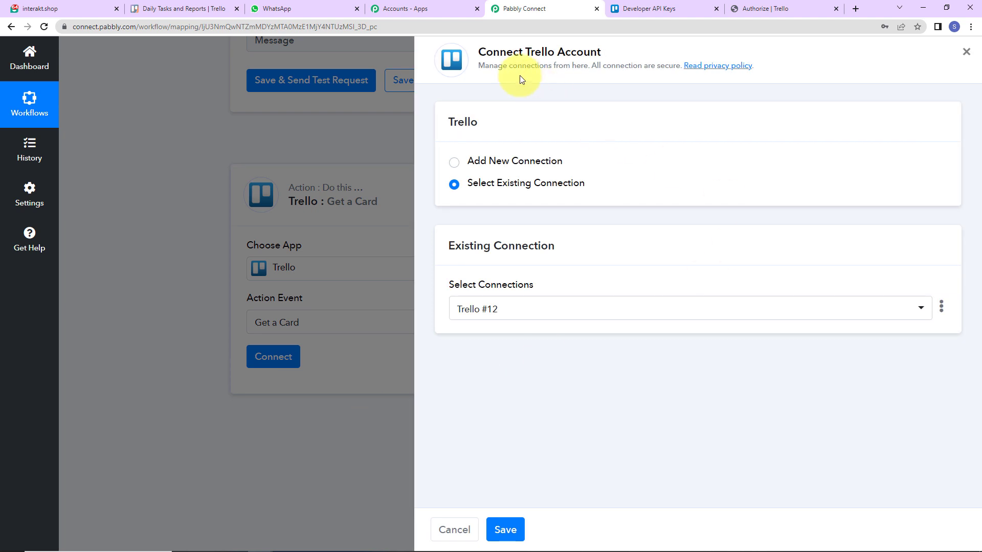
pyautogui.moveTo(480, 51); pyautogui.dragTo(616, 52)
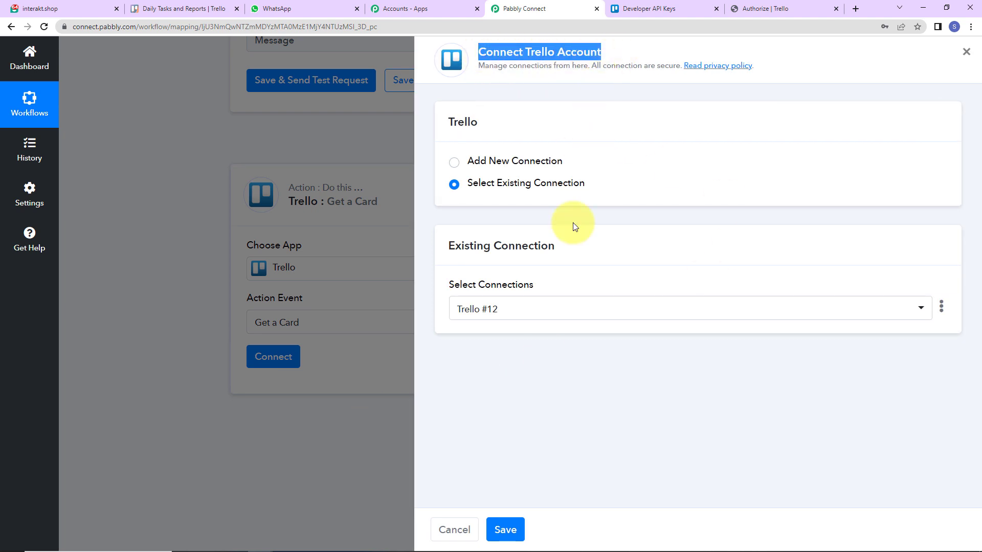
pyautogui.click(505, 530)
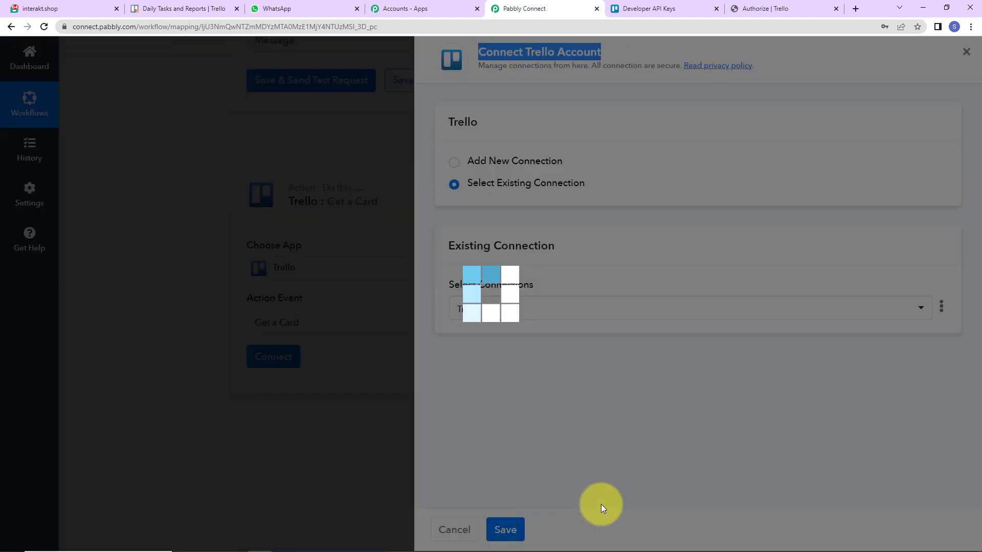
pyautogui.scroll(-5, 695, 374)
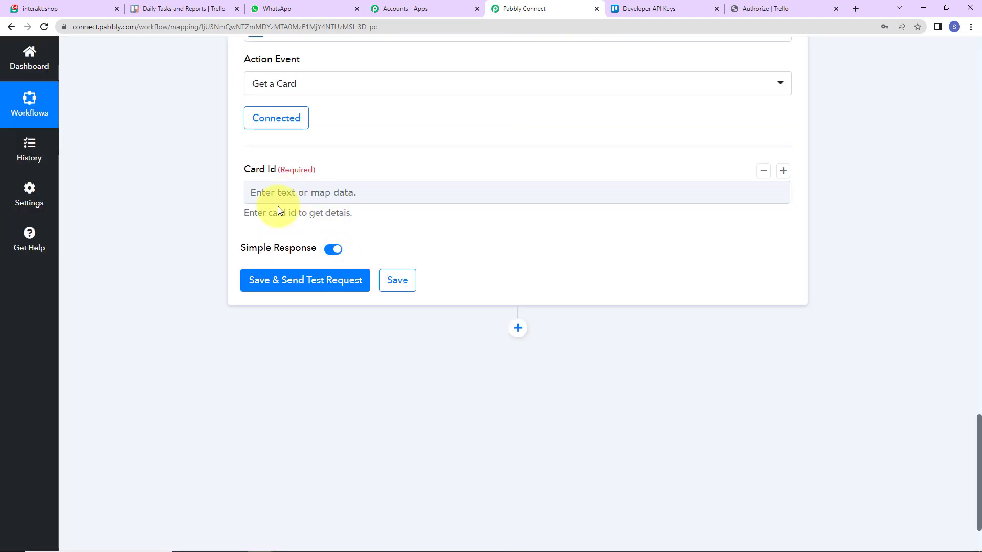
# - Map the trigger's Action Data Card Id into the Card Id field
pyautogui.click(268, 192)
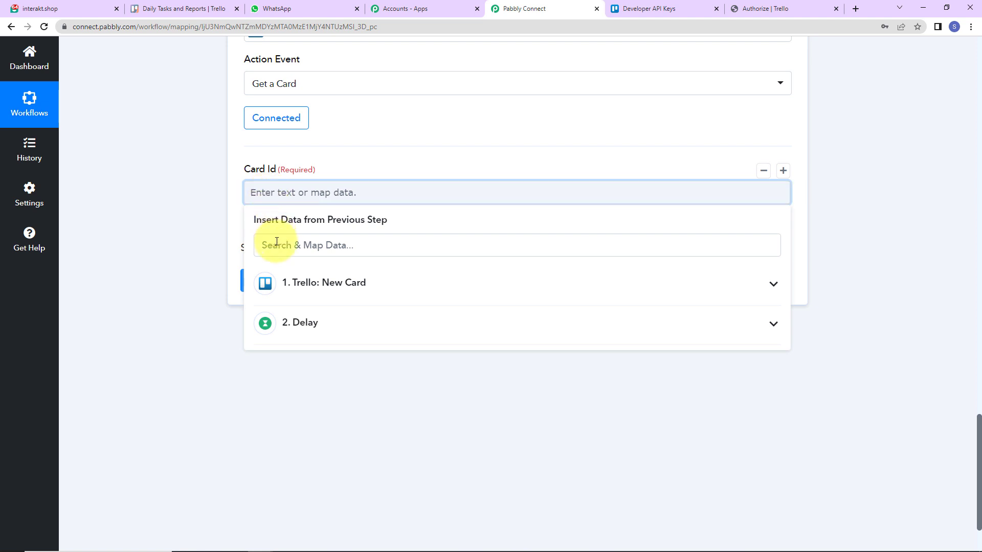
pyautogui.click(342, 293)
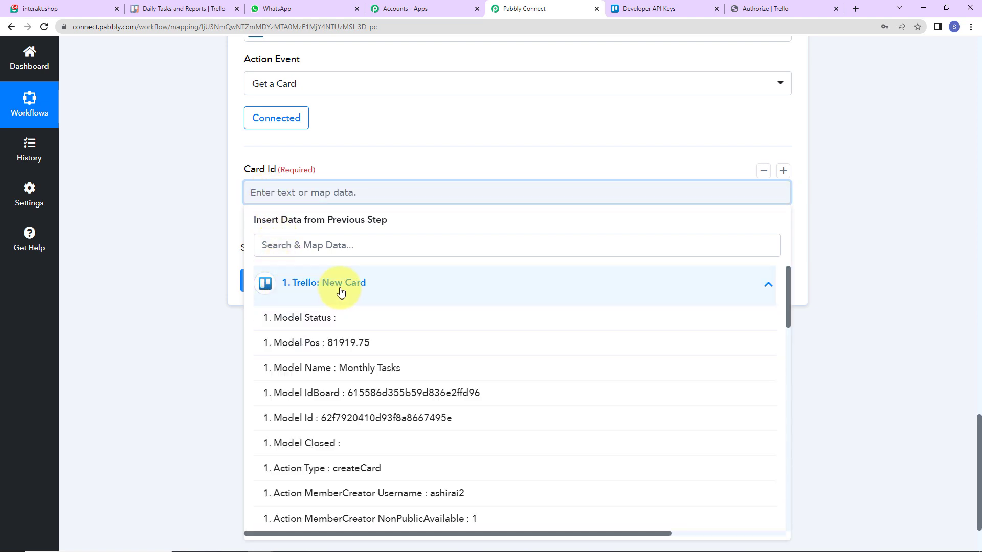
pyautogui.click(340, 247)
pyautogui.write('id')
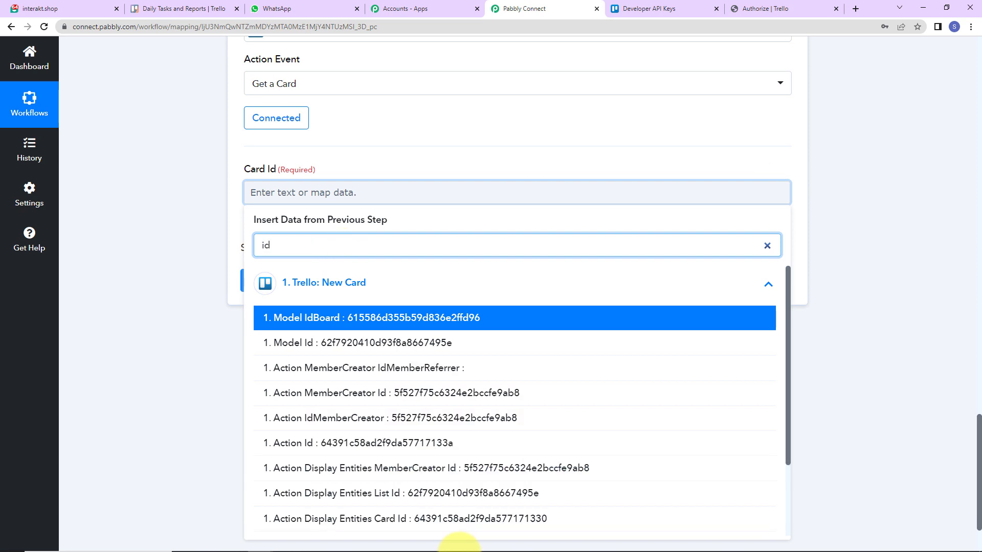
pyautogui.scroll(-2, 450, 490)
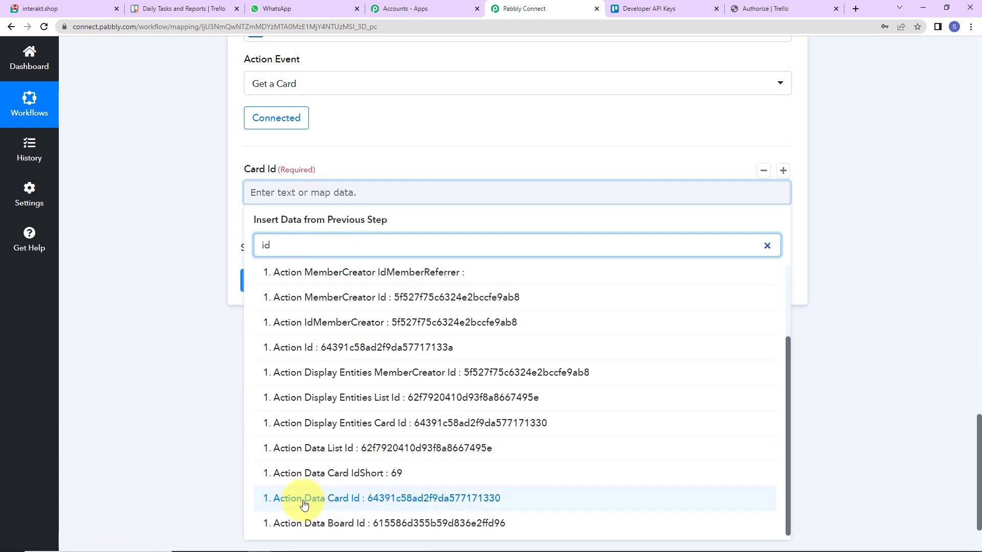
pyautogui.click(429, 504)
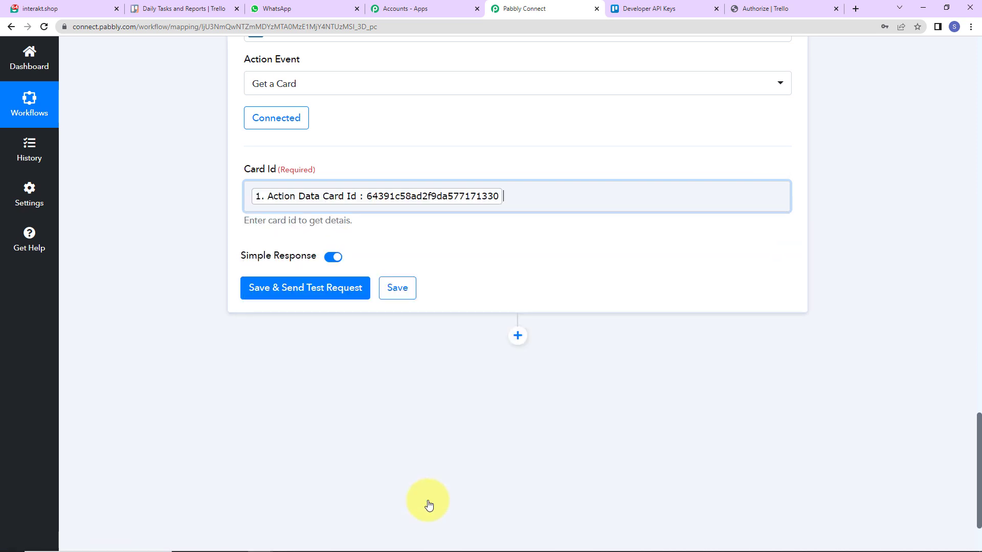
pyautogui.click(155, 370)
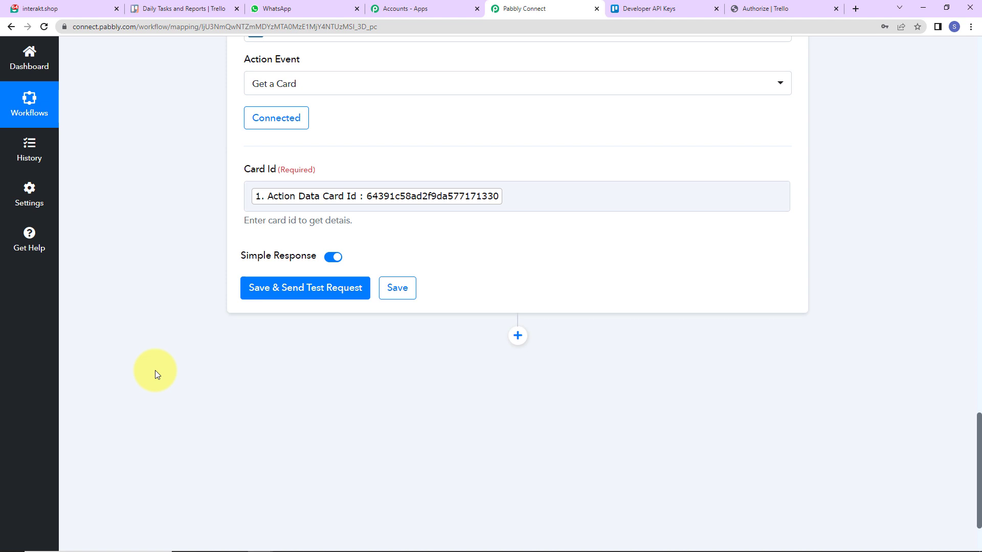
# - Test Get a Card and review the returned Demo Card description, due date and label
pyautogui.click(274, 289)
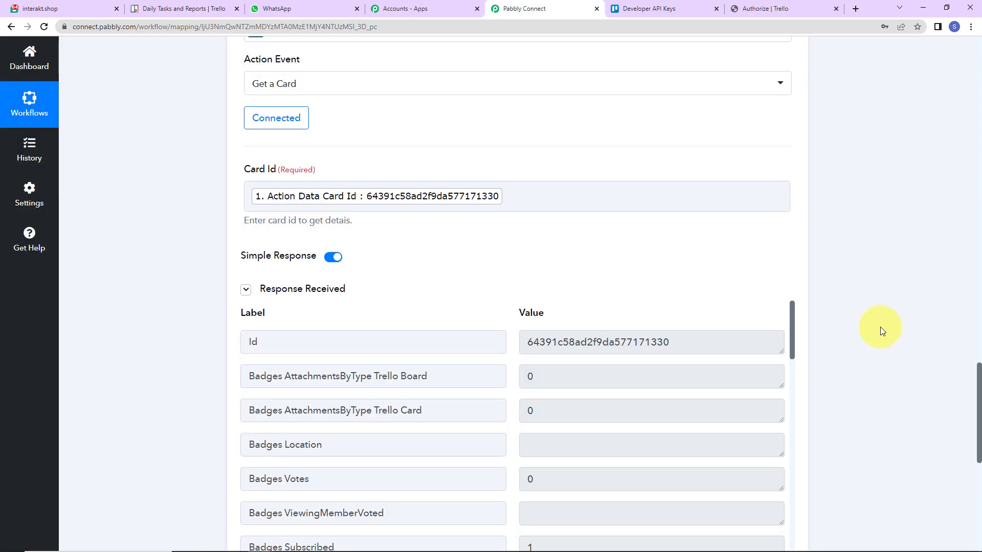
pyautogui.scroll(-5, 632, 215)
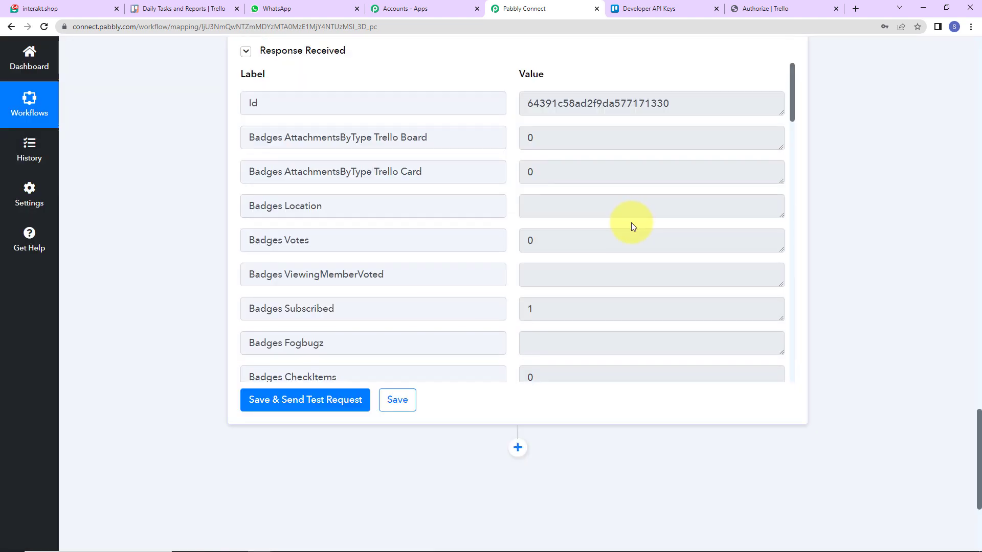
pyautogui.scroll(-9, 631, 222)
pyautogui.scroll(-2, 631, 222)
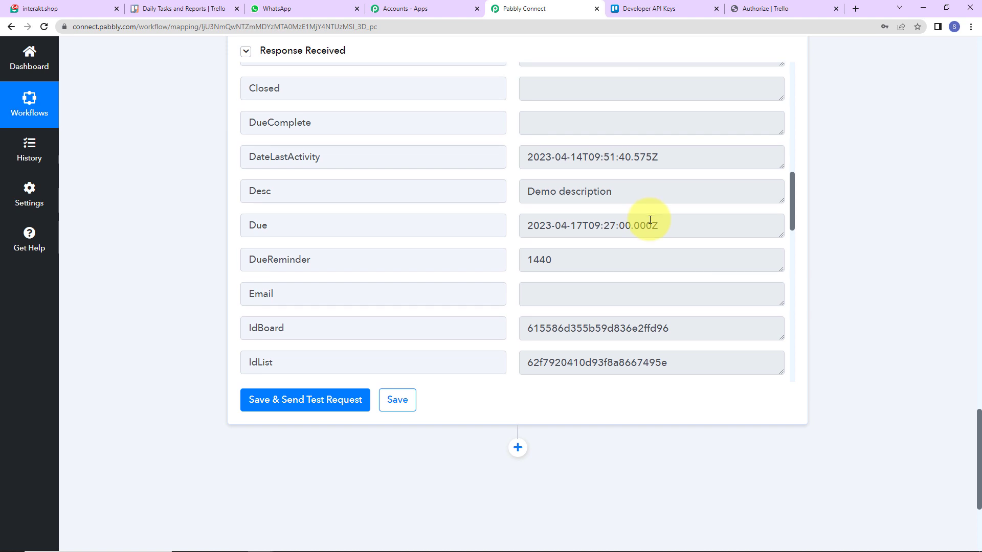
pyautogui.scroll(-7, 548, 263)
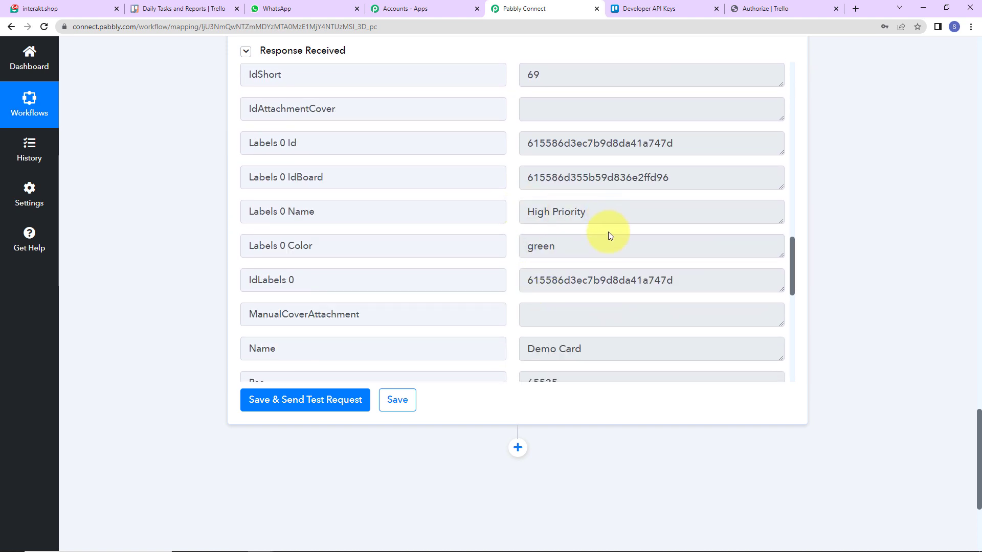
pyautogui.scroll(-2, 614, 235)
pyautogui.scroll(-7, 616, 230)
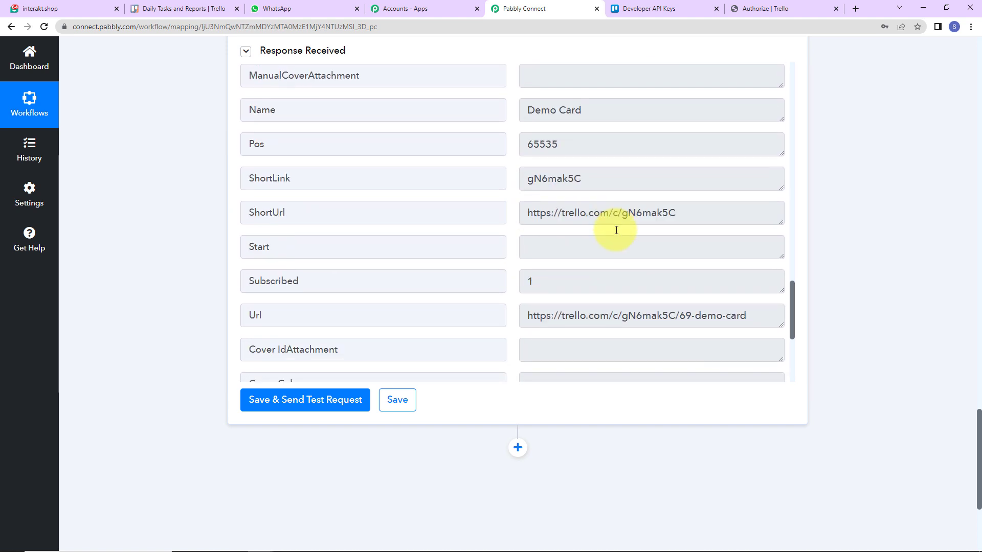
pyautogui.scroll(-2, 616, 234)
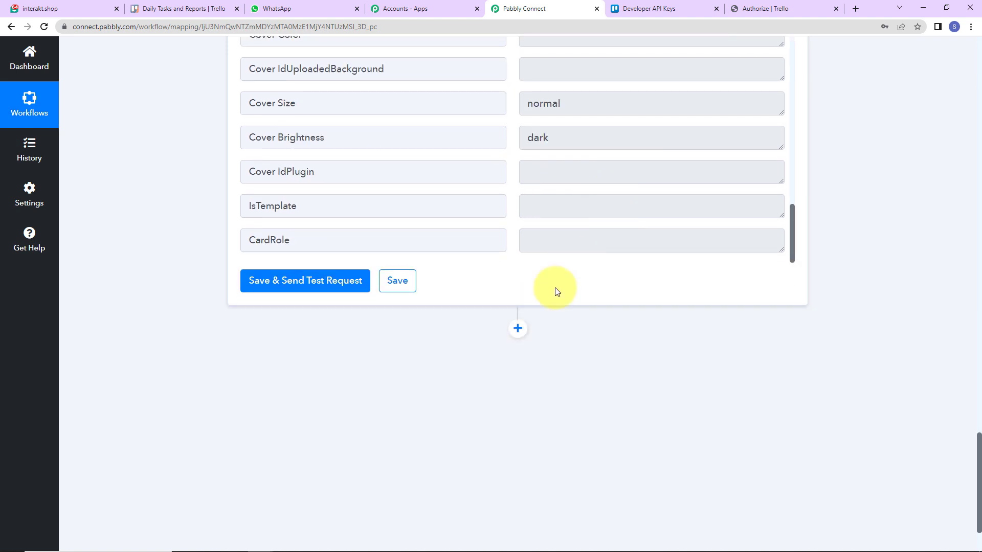
pyautogui.scroll(-2, 531, 305)
# - Add an Interakt Send WhatsApp Template Message step and bring up its connection panel
pyautogui.click(516, 237)
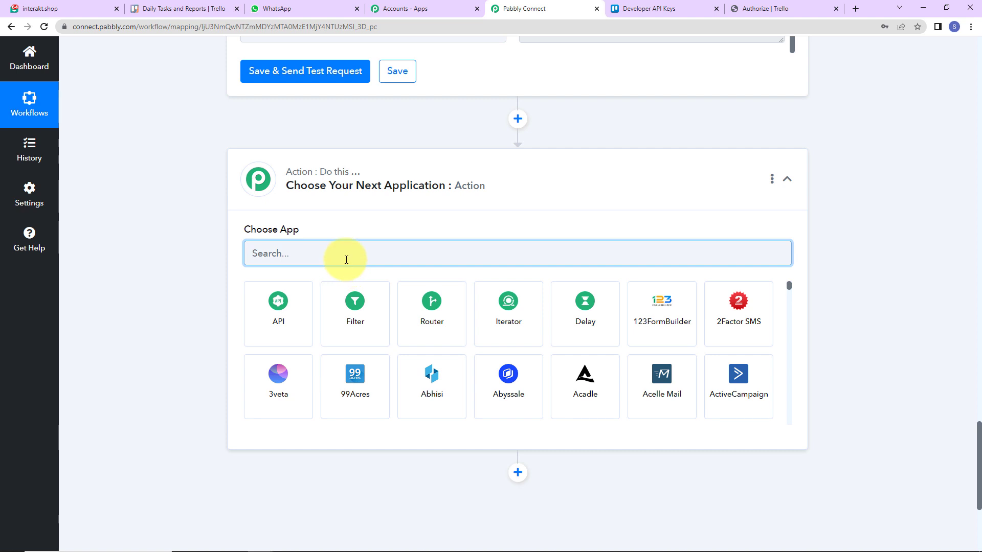
pyautogui.write('inte')
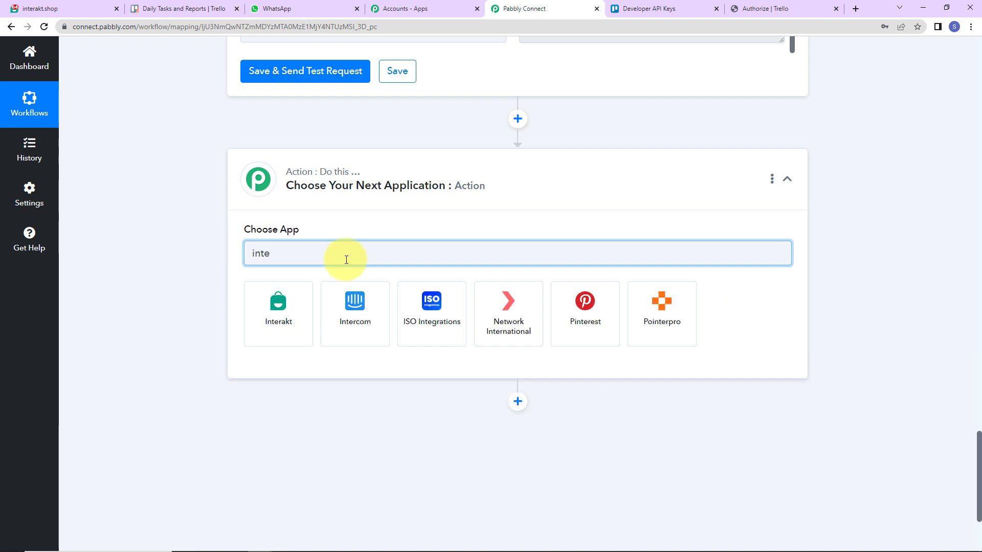
pyautogui.click(281, 330)
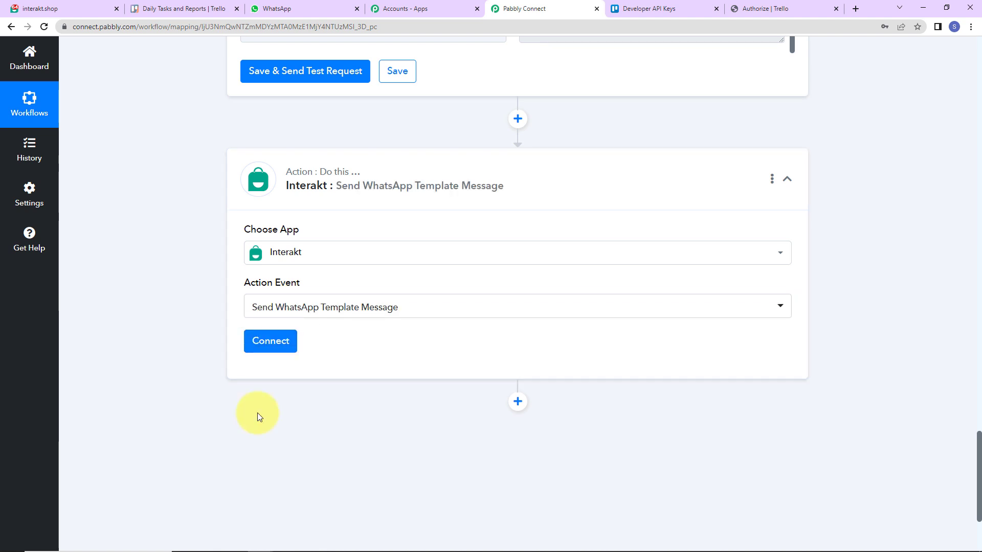
pyautogui.click(266, 343)
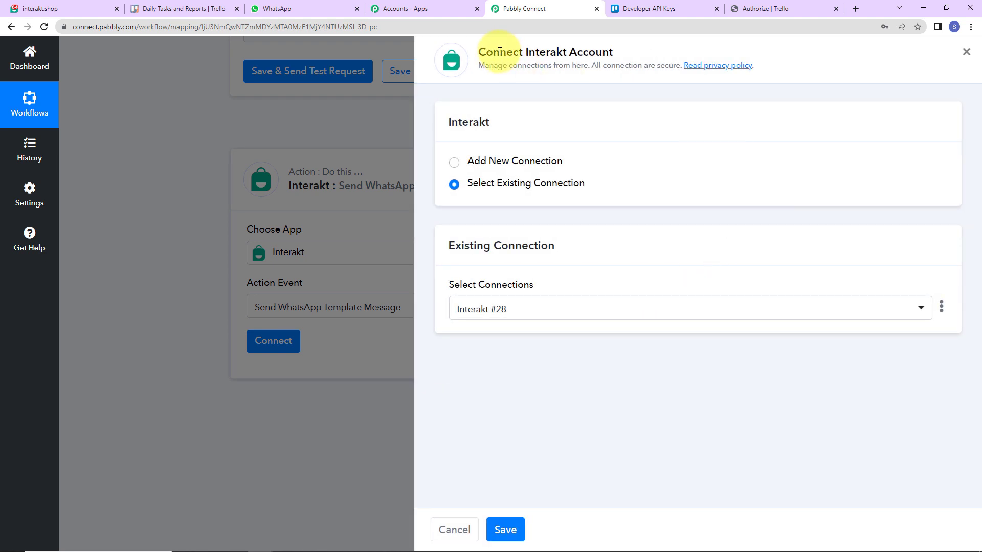
# - Create connection Interakt #29 using the secret key copied from Interakt's developer settings
pyautogui.click(453, 164)
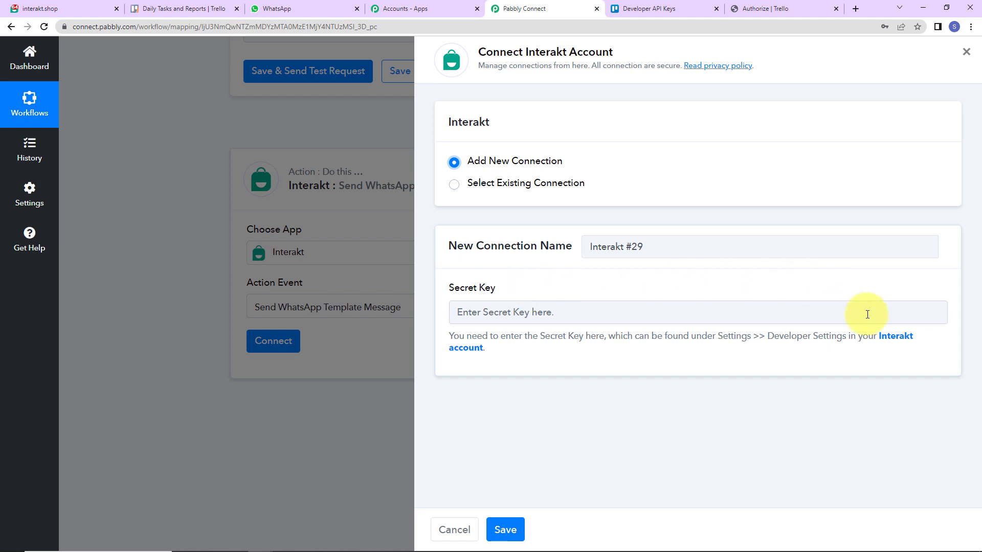
pyautogui.click(893, 339)
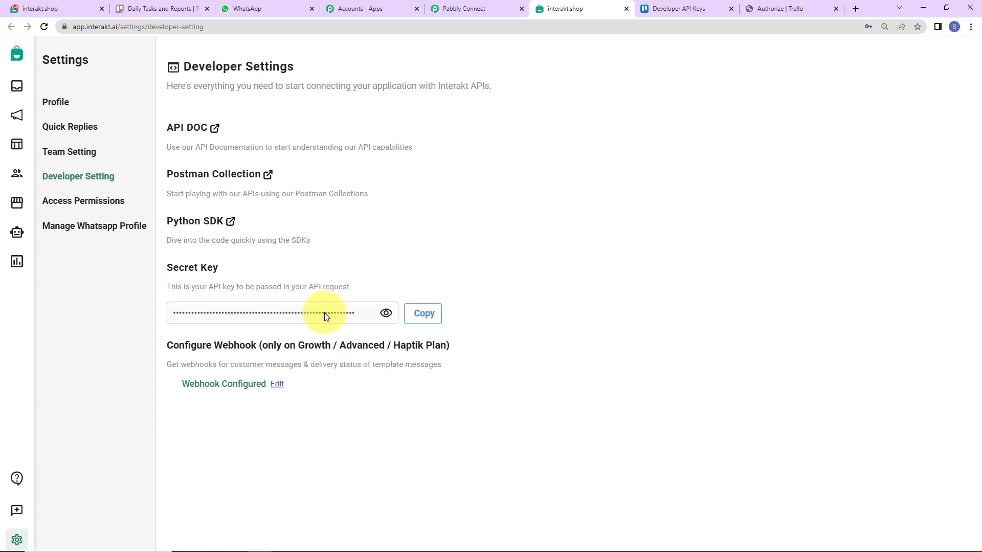
pyautogui.click(422, 313)
pyautogui.click(451, 8)
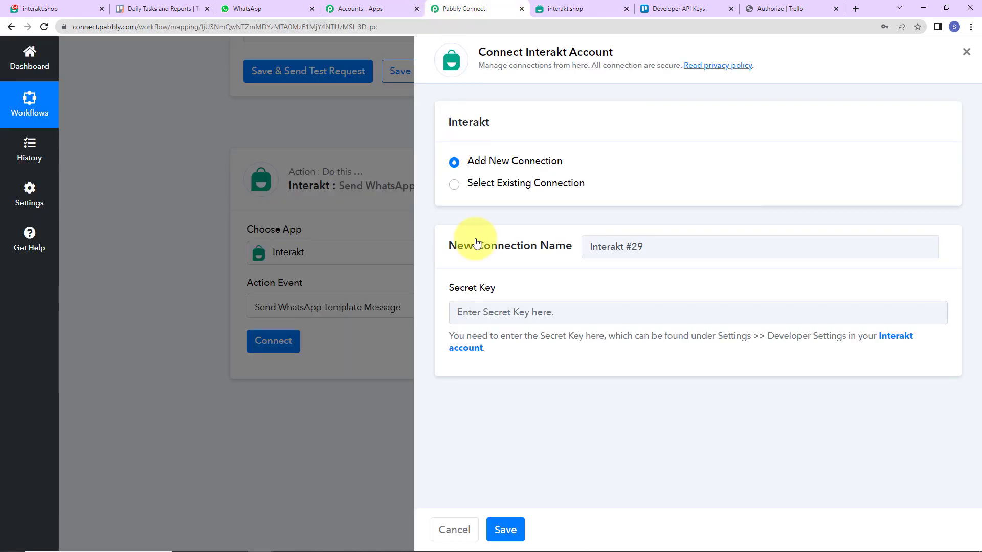
pyautogui.click(509, 312)
pyautogui.hotkey('ctrl', 'v')
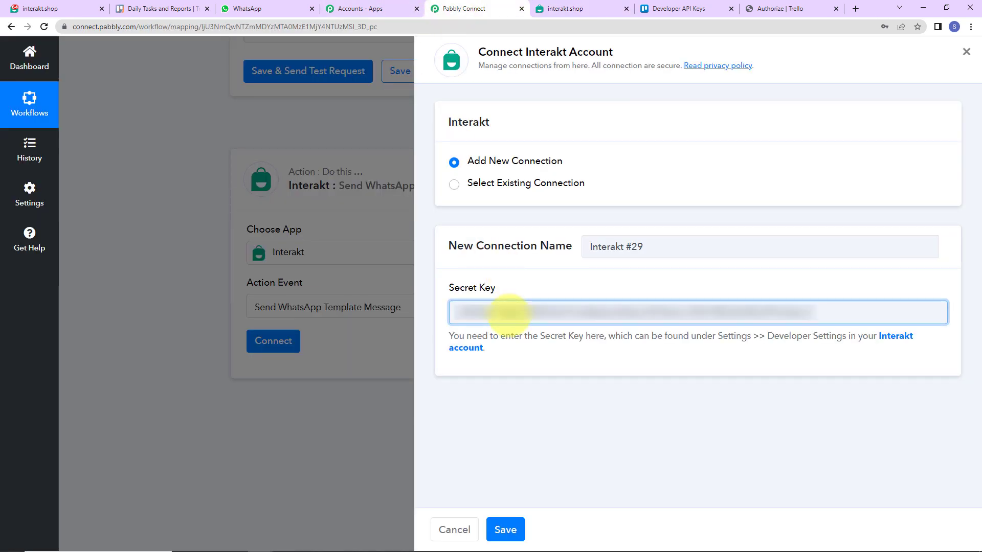
pyautogui.click(505, 530)
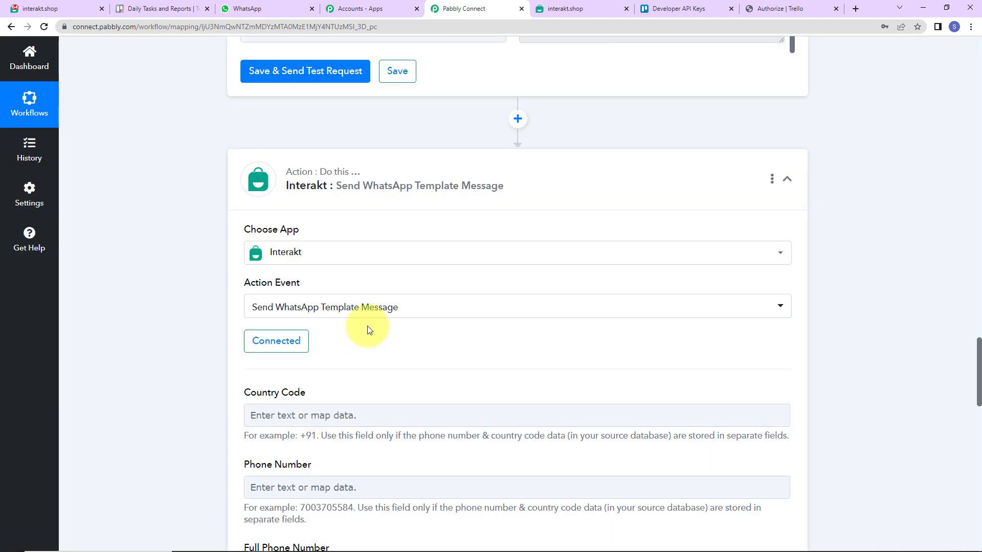
# - Enter the recipient's phone number with the +91 country code as Full Phone Number
pyautogui.scroll(-7, 367, 327)
pyautogui.scroll(2, 363, 317)
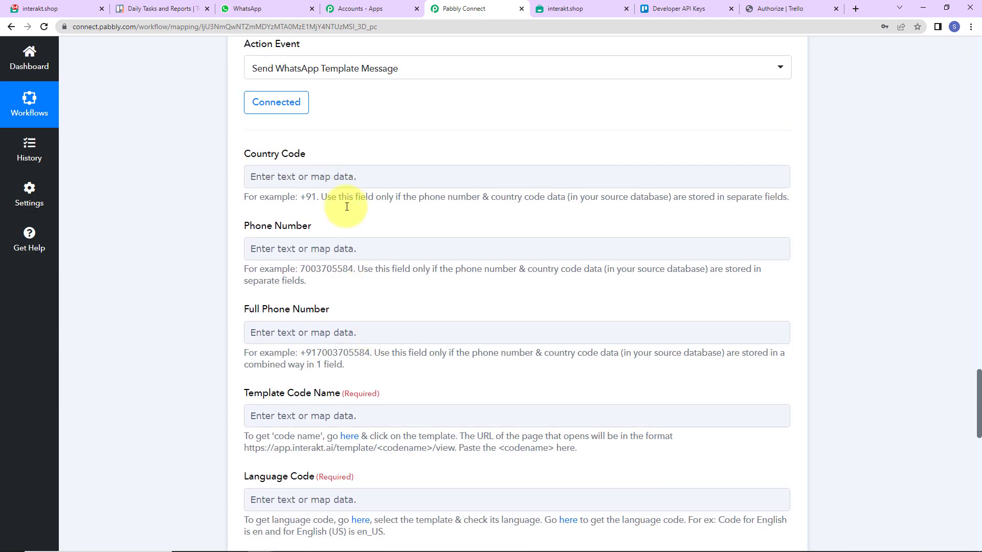
pyautogui.click(365, 507)
pyautogui.click(245, 208)
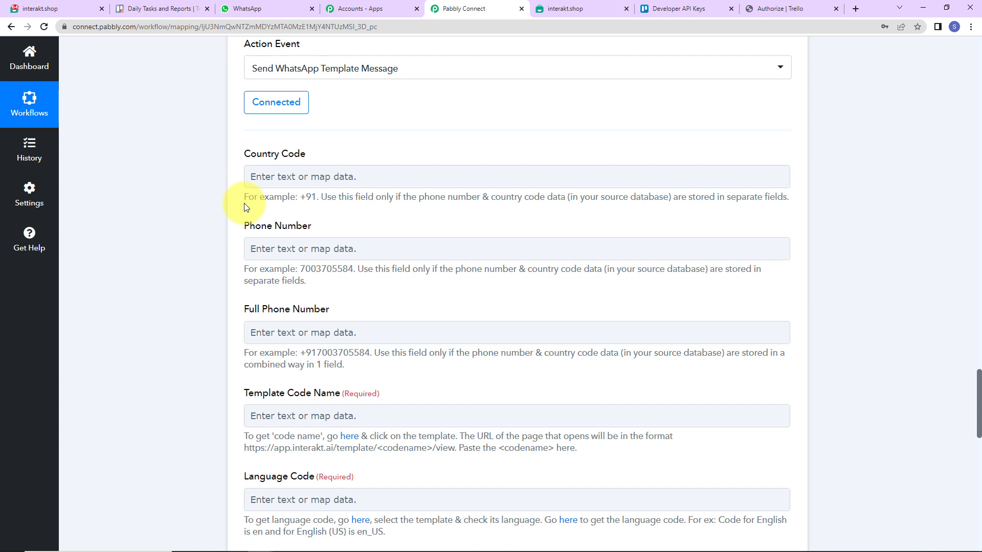
pyautogui.click(263, 331)
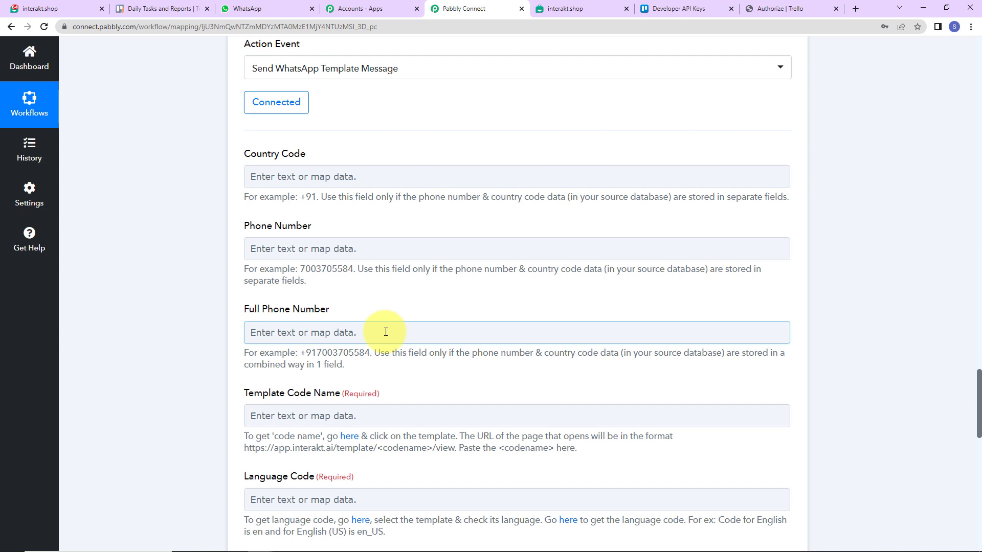
pyautogui.click(259, 176)
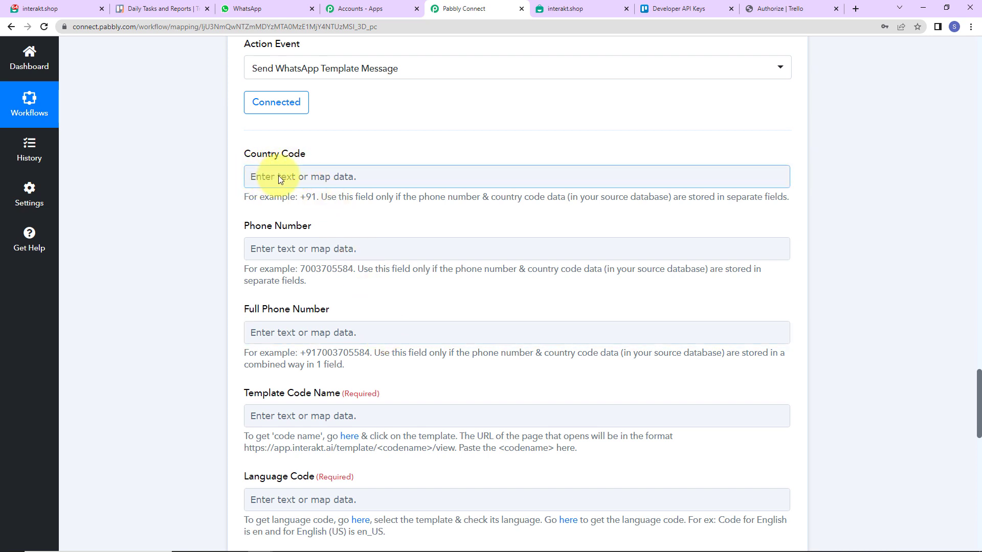
pyautogui.click(282, 247)
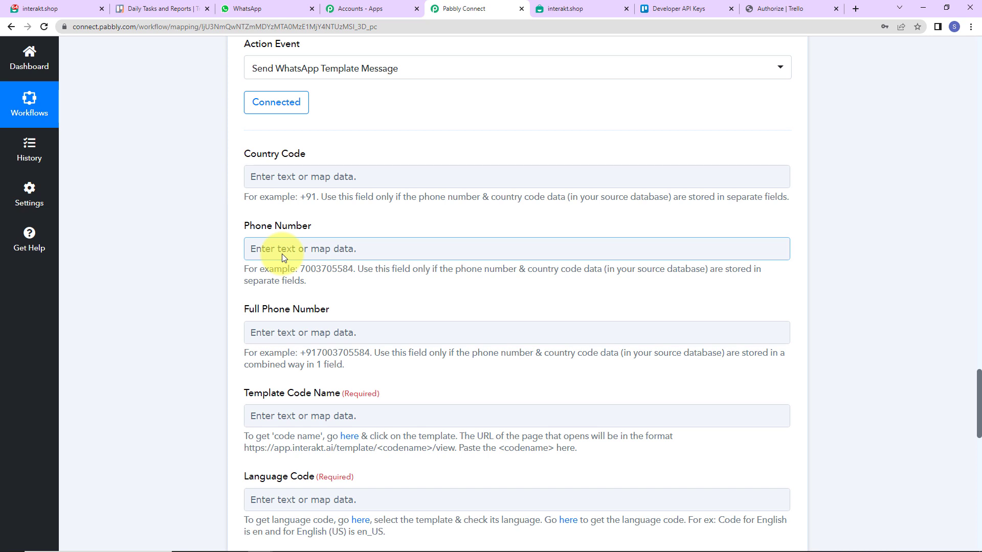
pyautogui.scroll(-2, 283, 254)
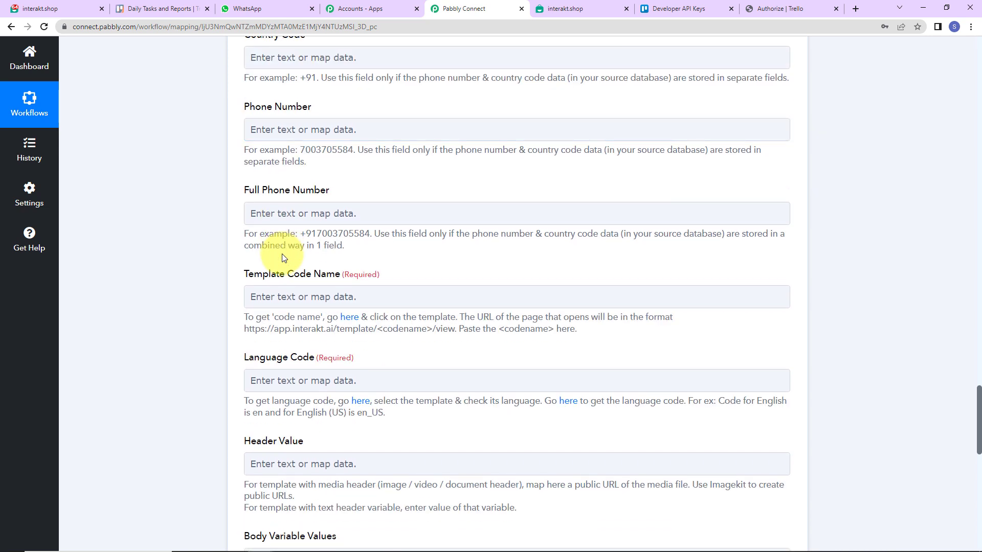
pyautogui.click(265, 215)
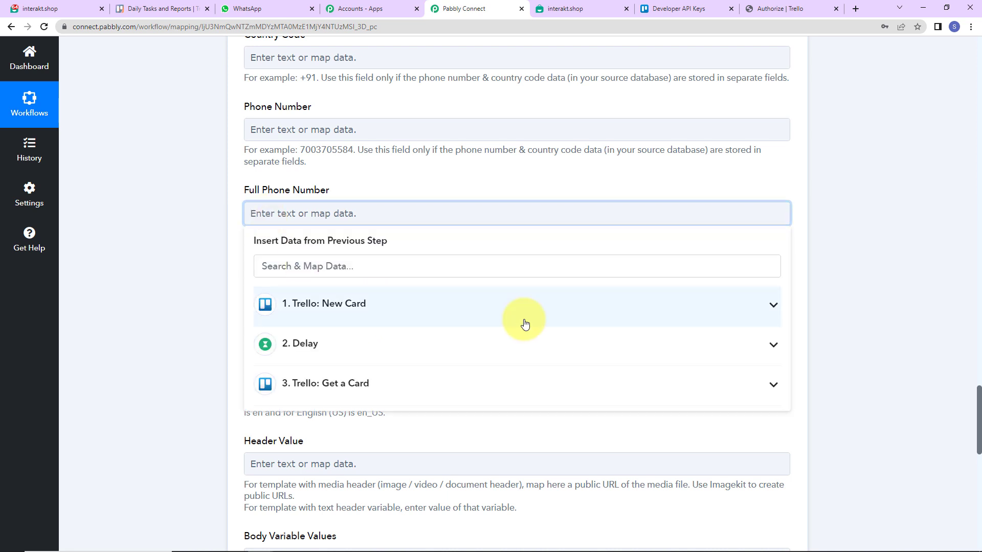
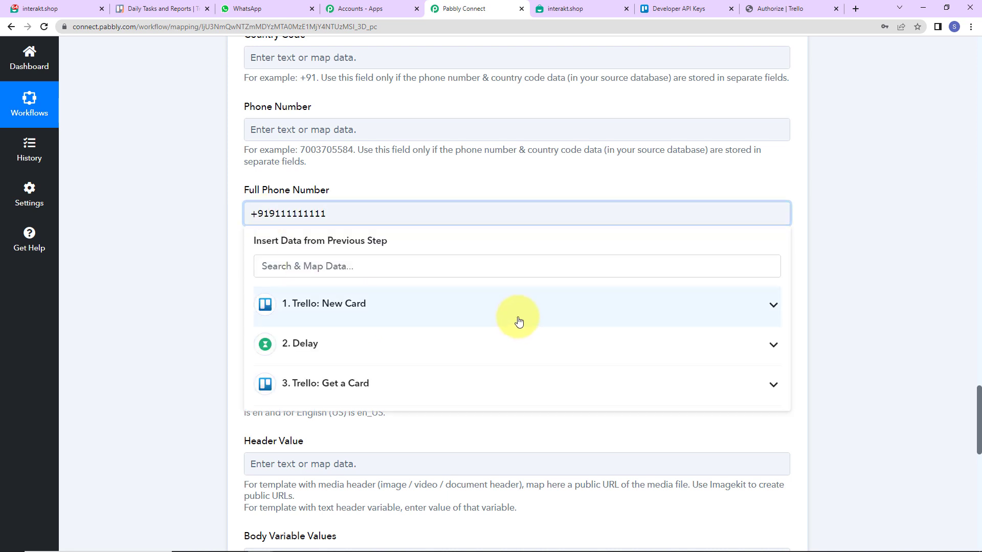
pyautogui.click(203, 199)
pyautogui.scroll(-3, 204, 199)
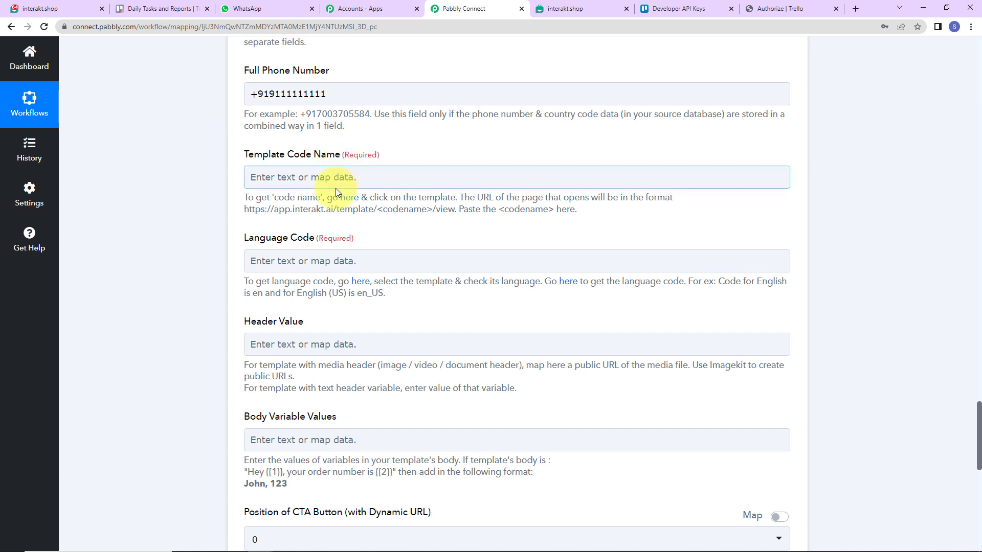
# - Open the active New Card Alert template in Interakt and review its variables
pyautogui.click(351, 198)
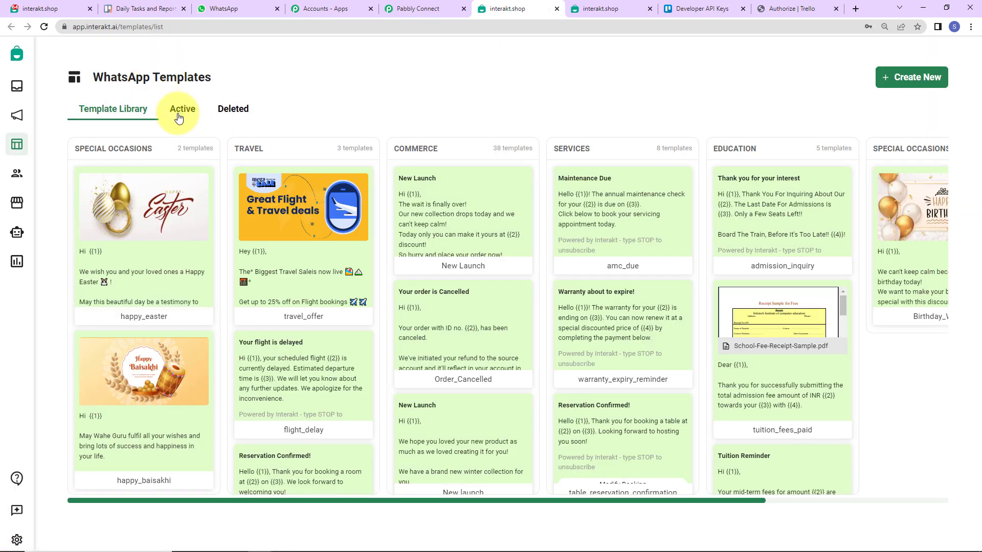
pyautogui.click(183, 106)
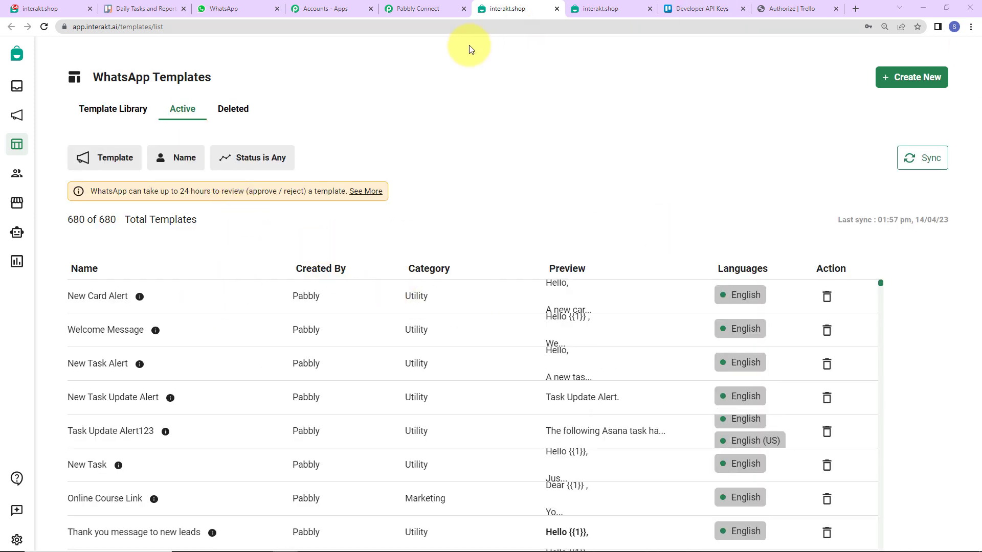
pyautogui.click(96, 296)
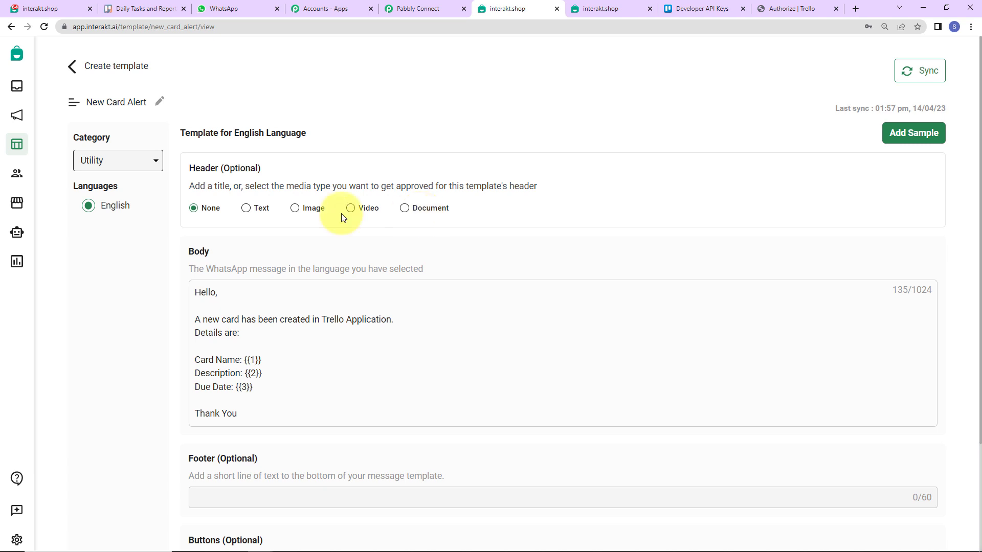
pyautogui.scroll(-3, 334, 252)
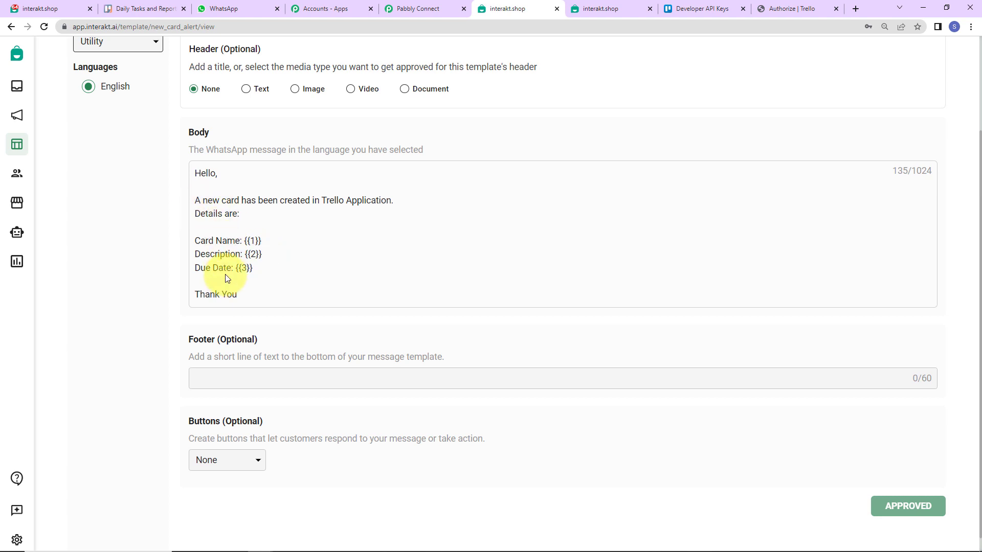
pyautogui.scroll(3, 227, 278)
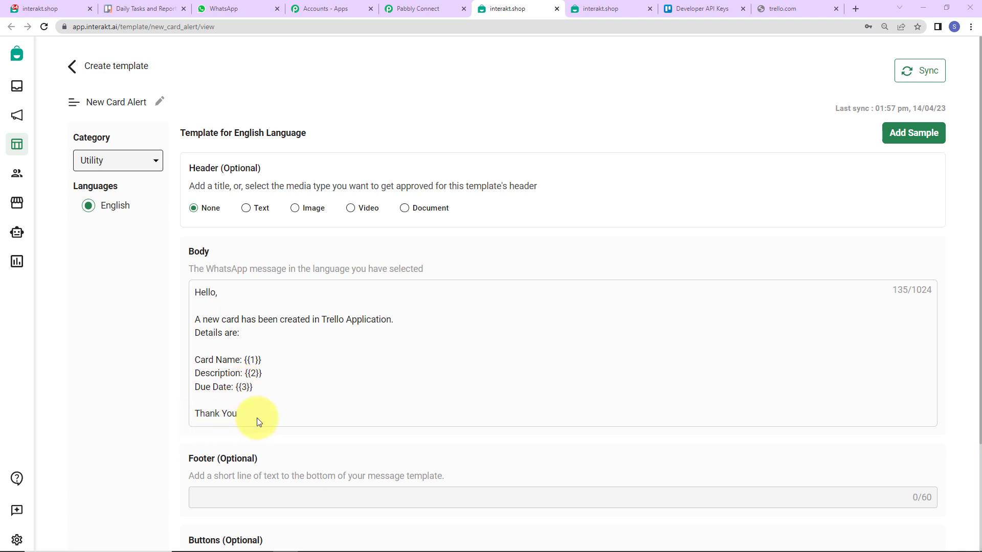
pyautogui.scroll(-2, 342, 421)
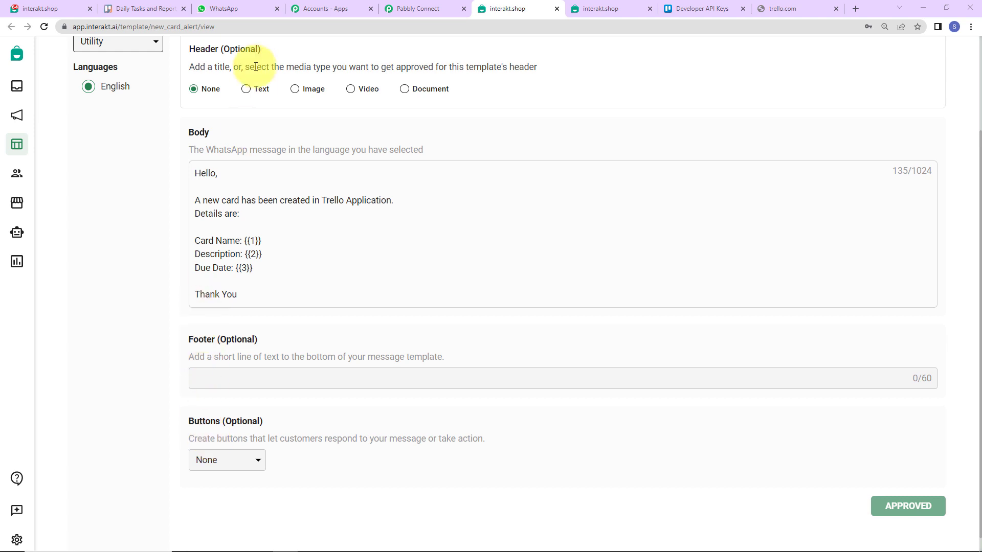
# - Copy the template code name new_card_alert from the page address and return to Pabbly
pyautogui.doubleClick(230, 27)
pyautogui.doubleClick(200, 28)
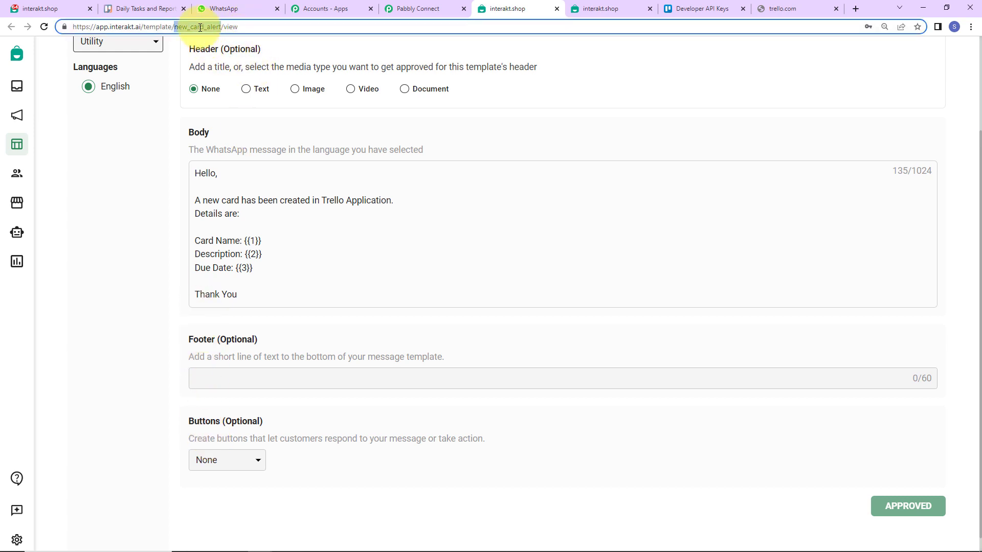
pyautogui.rightClick(192, 27)
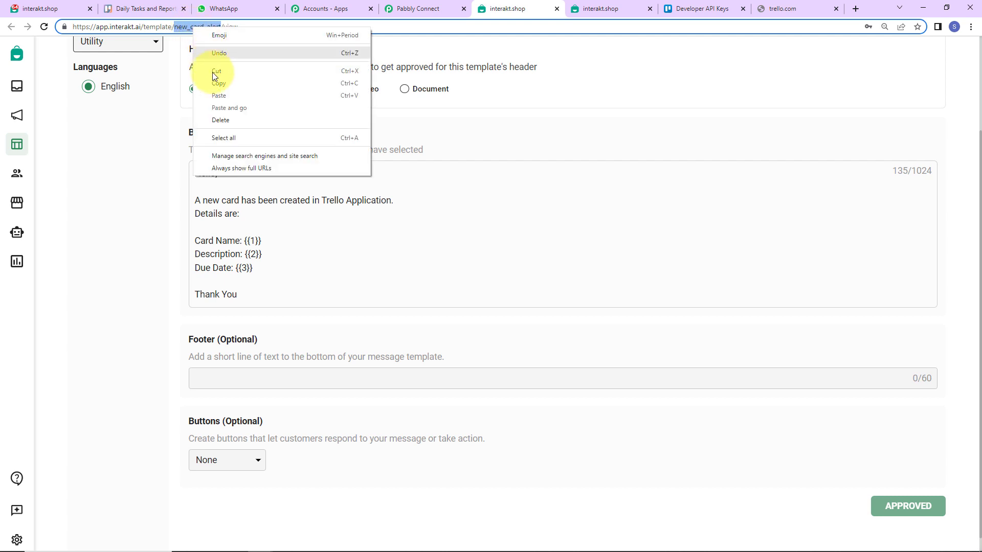
pyautogui.click(215, 83)
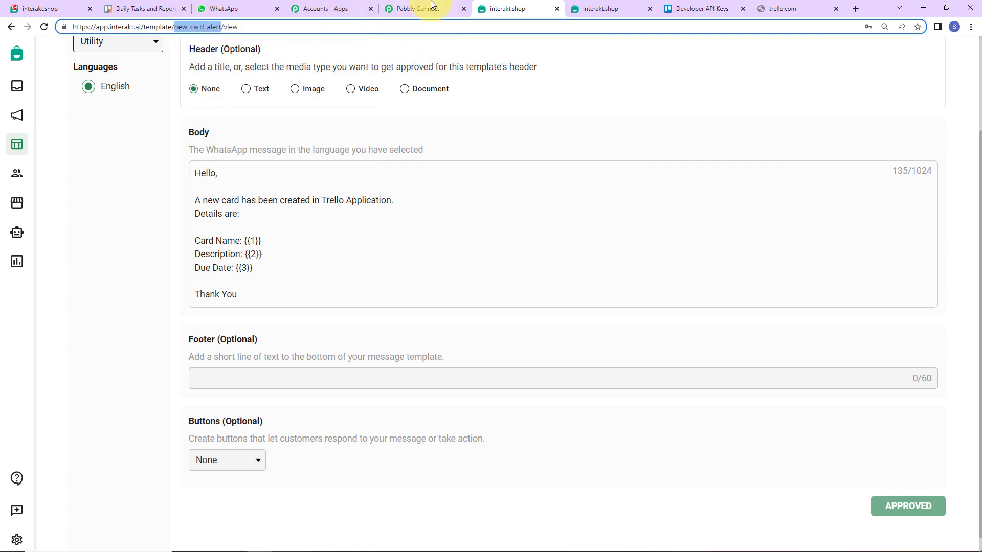
pyautogui.click(411, 9)
pyautogui.click(293, 79)
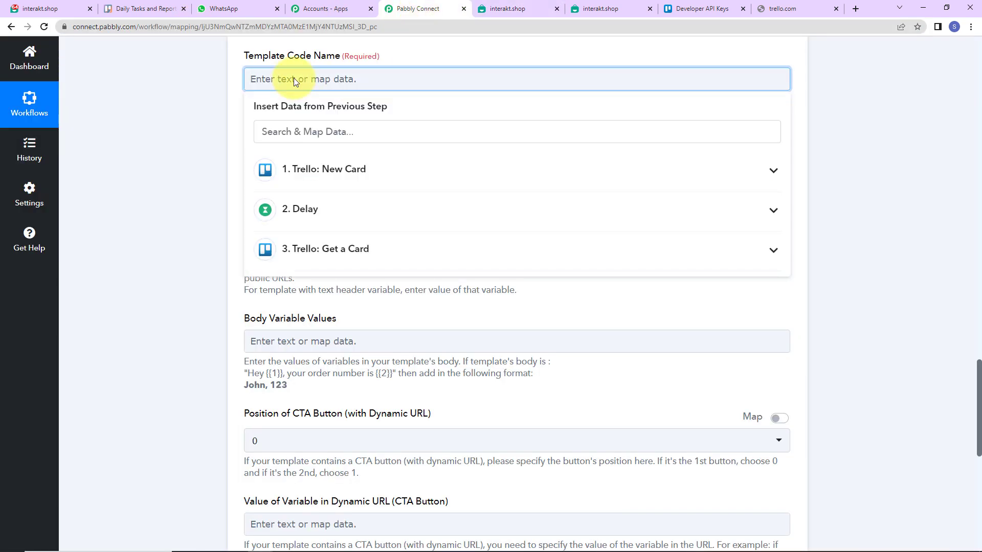
# - Fill Template Code Name with new_card_alert and Language Code with en
pyautogui.hotkey('ctrl', 'v')
pyautogui.click(213, 123)
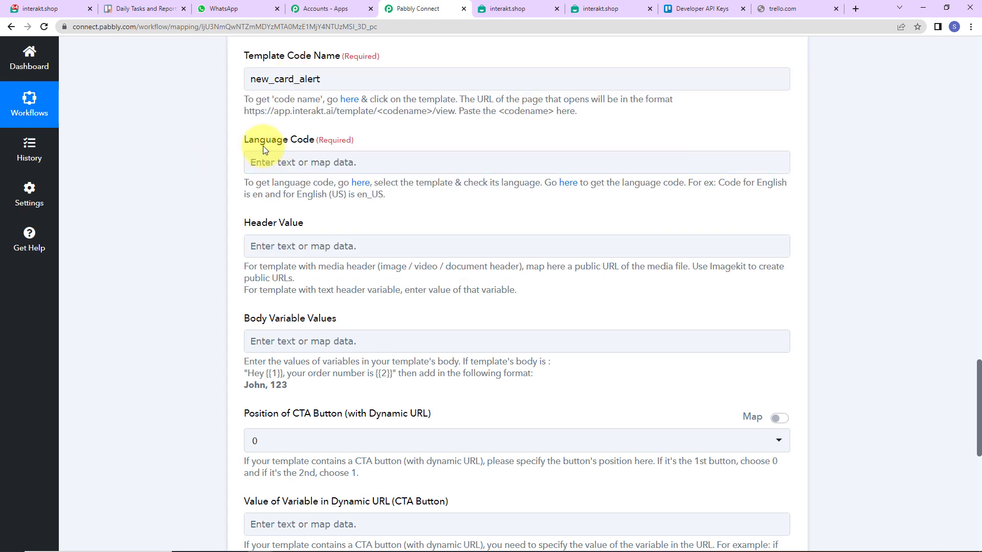
pyautogui.click(302, 162)
pyautogui.write('en')
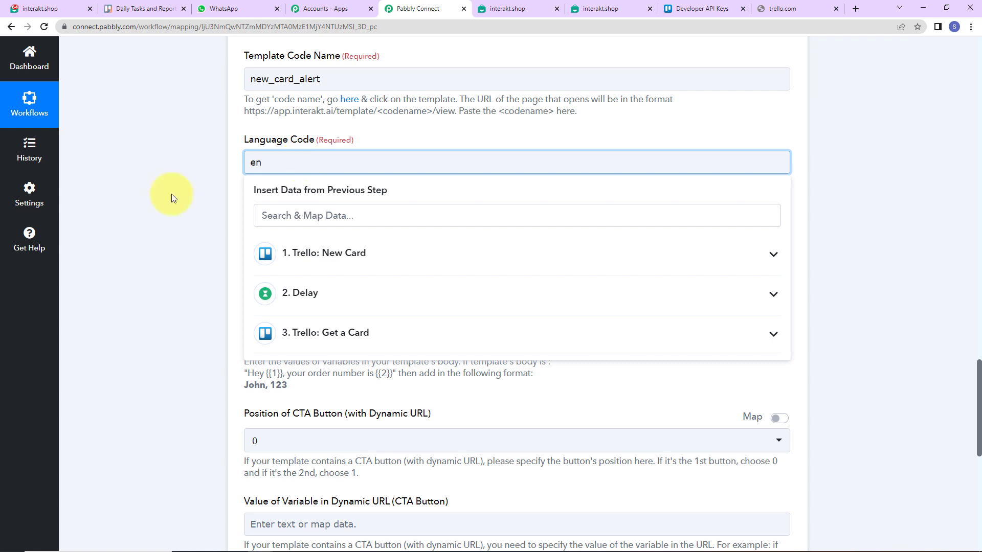
pyautogui.click(171, 196)
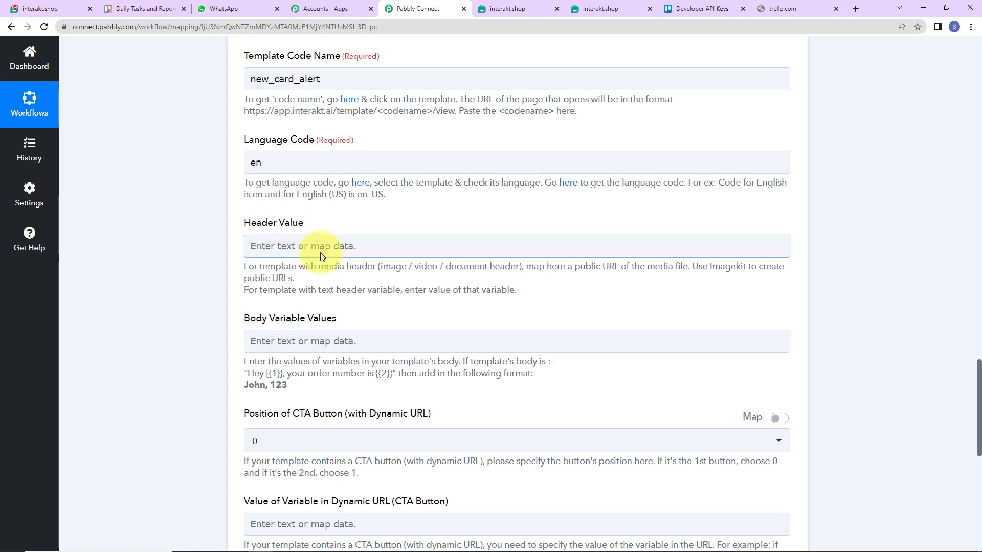
pyautogui.scroll(-2, 320, 252)
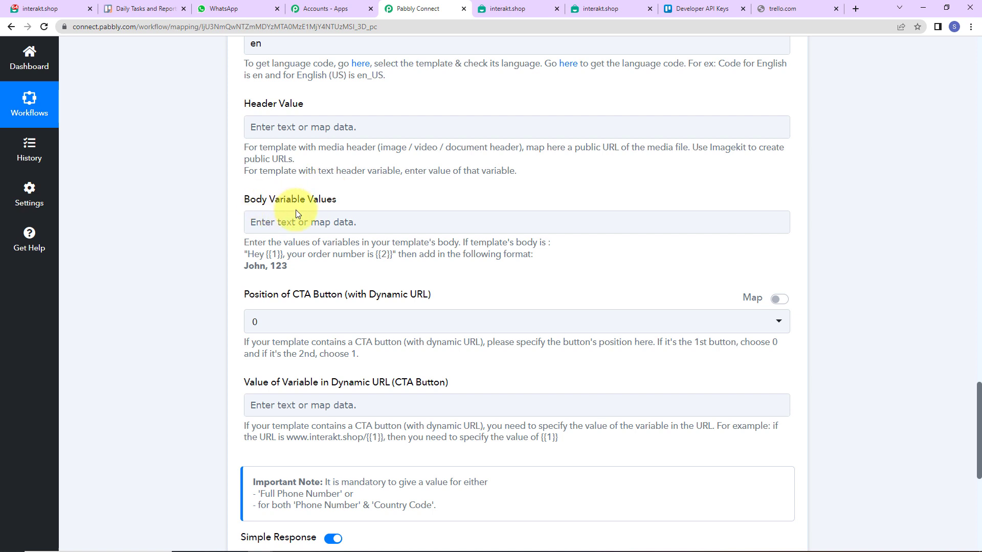
pyautogui.click(511, 11)
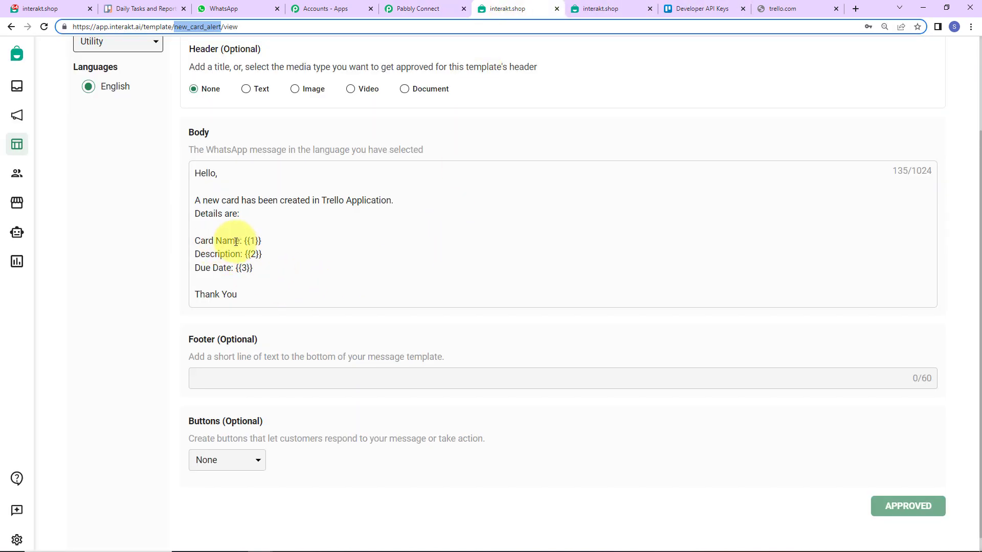
# - Map the Trello New Card name as the first body variable
pyautogui.click(406, 17)
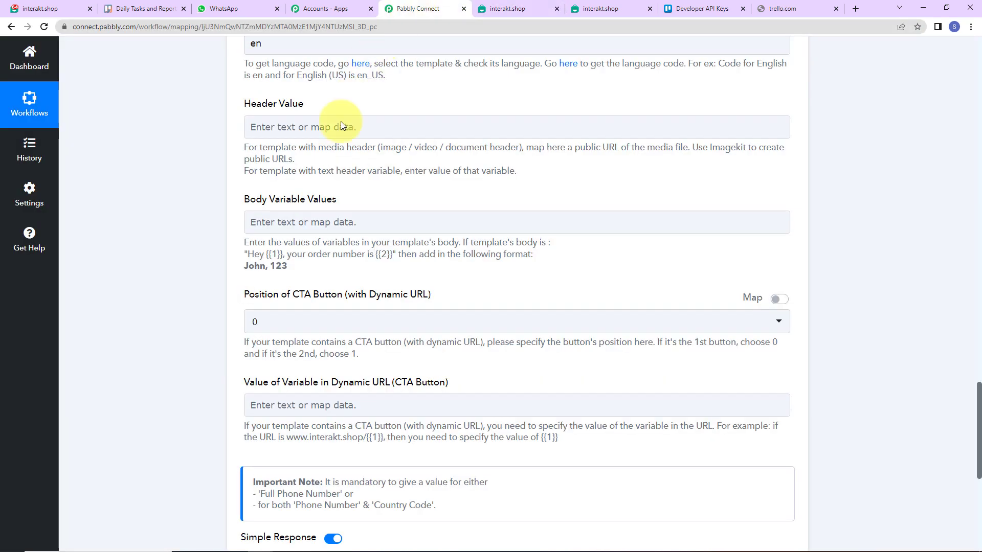
pyautogui.click(275, 222)
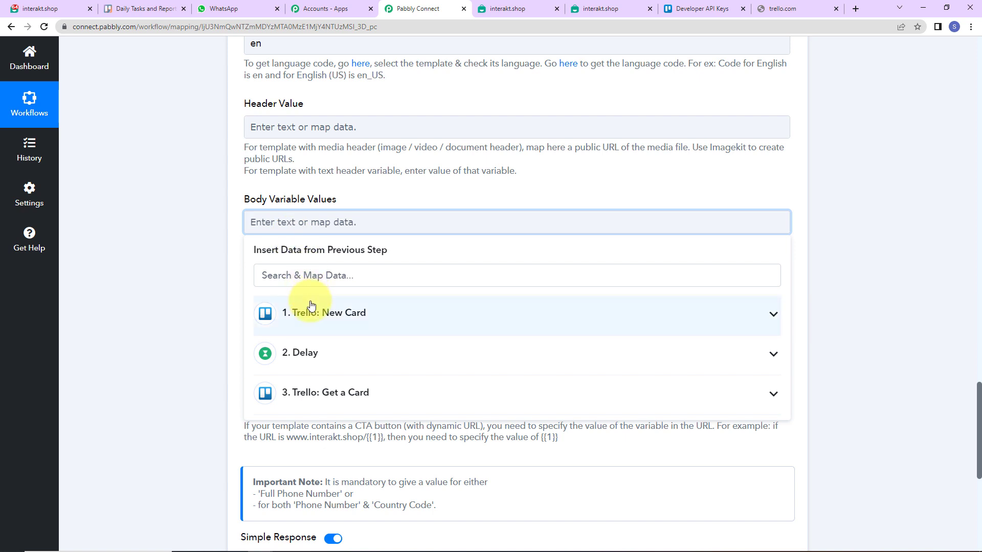
pyautogui.click(303, 330)
pyautogui.scroll(-10, 509, 454)
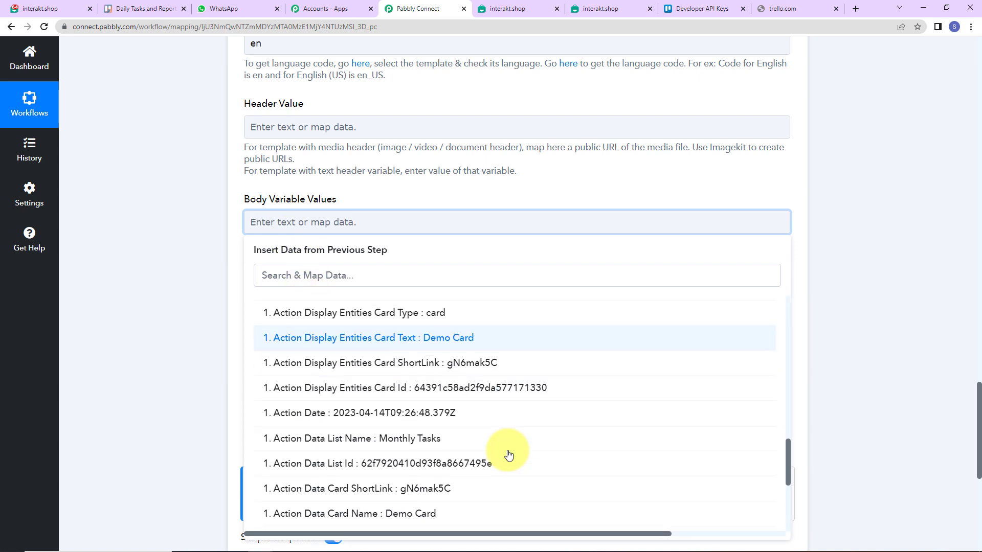
pyautogui.click(450, 338)
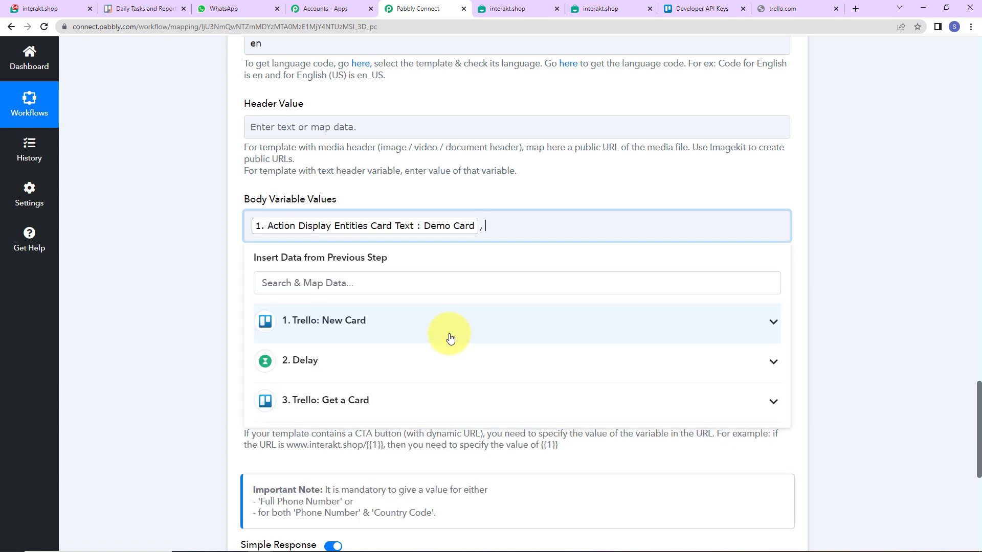
pyautogui.click(505, 8)
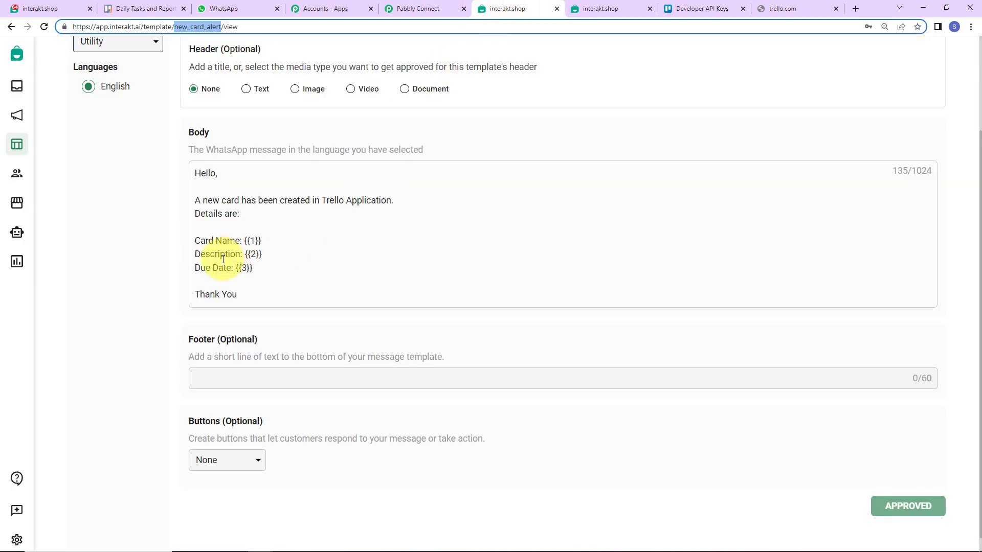
pyautogui.click(415, 8)
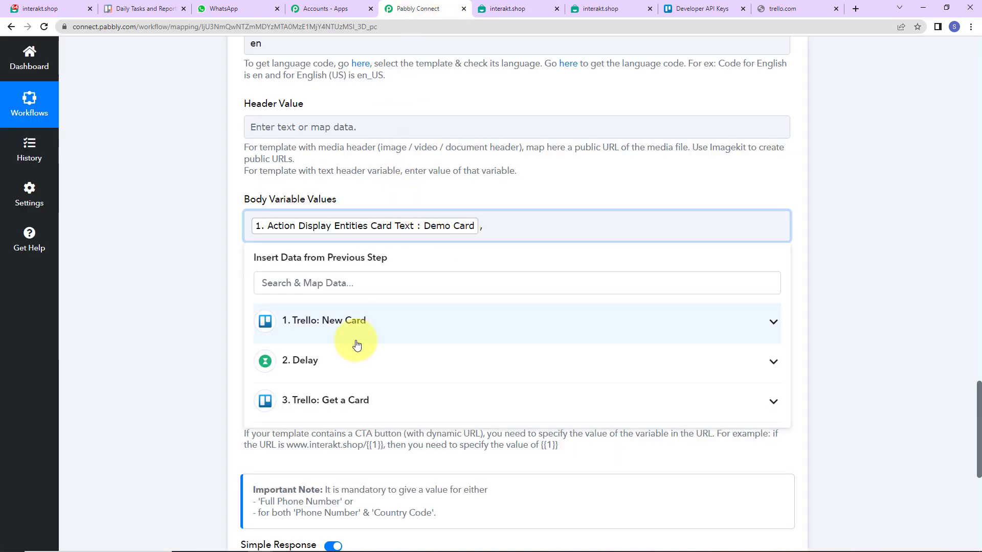
# - Map the Get a Card description as the second body variable, followed by a comma
pyautogui.click(319, 402)
pyautogui.scroll(-1, 460, 491)
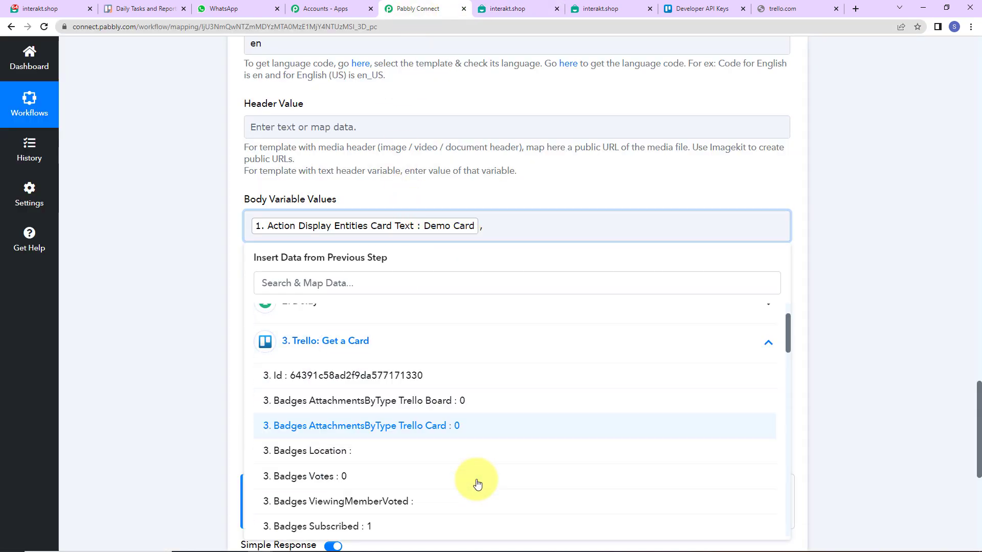
pyautogui.scroll(-10, 477, 484)
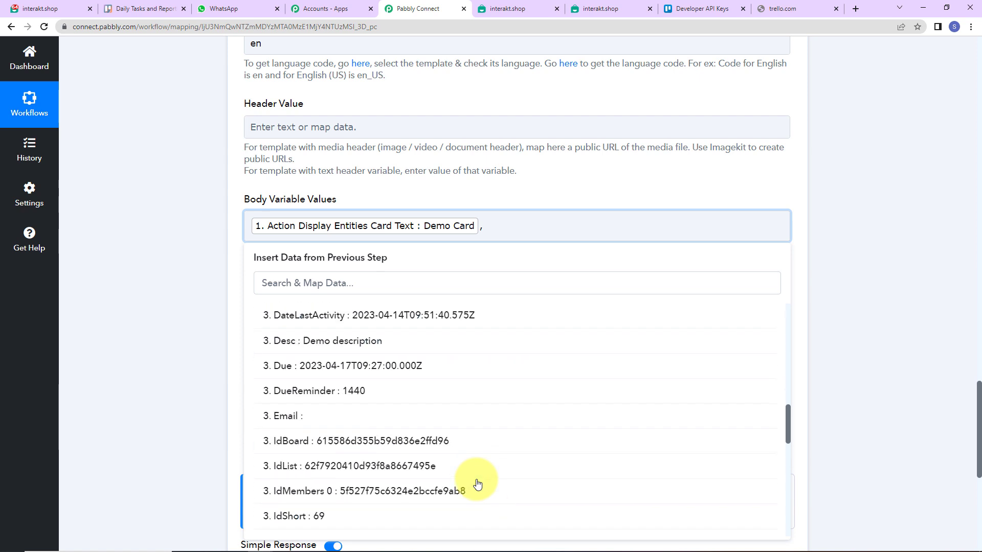
pyautogui.scroll(-3, 478, 484)
pyautogui.scroll(3, 478, 485)
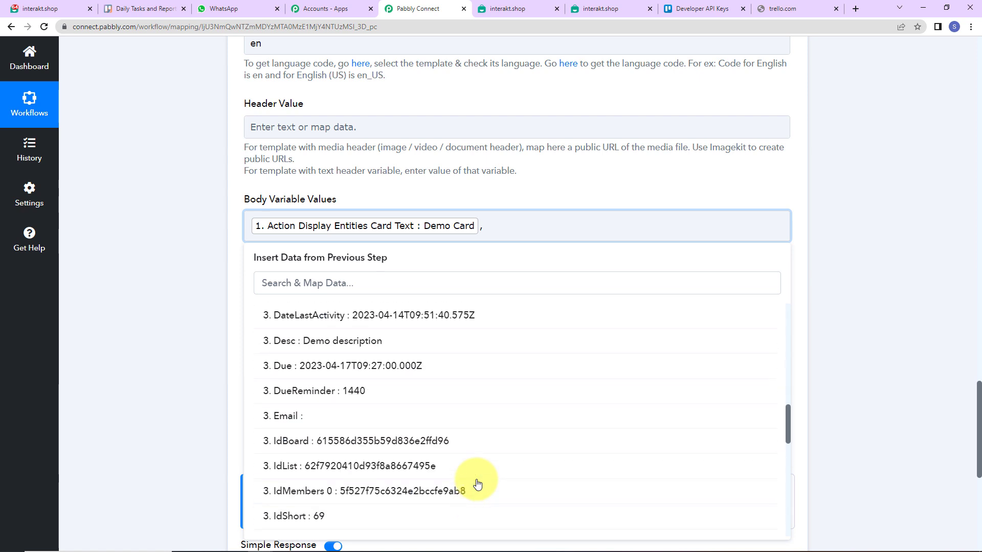
pyautogui.click(360, 341)
pyautogui.write(',')
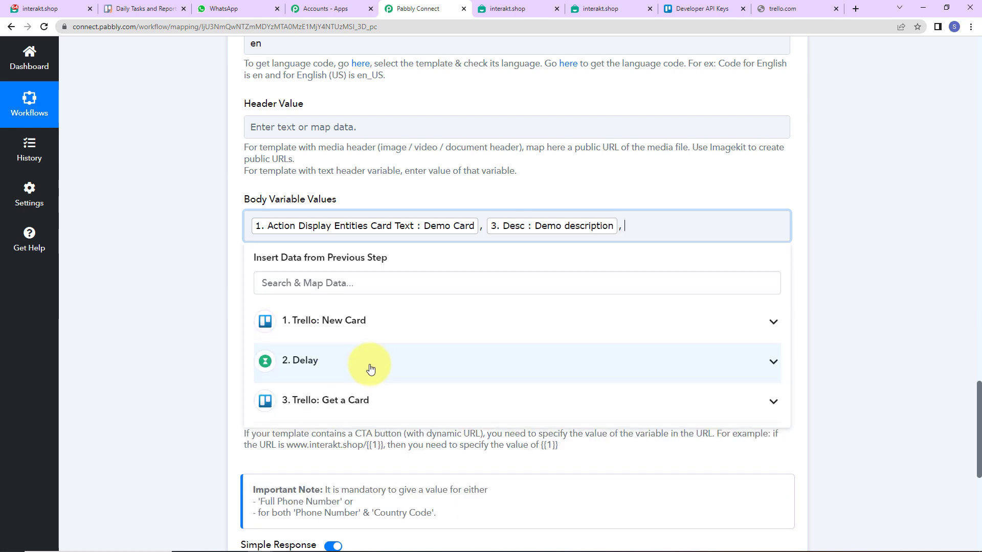
# - Insert '3. Due' from Trello Get a Card as the third body variable
pyautogui.click(358, 397)
pyautogui.scroll(-4, 630, 498)
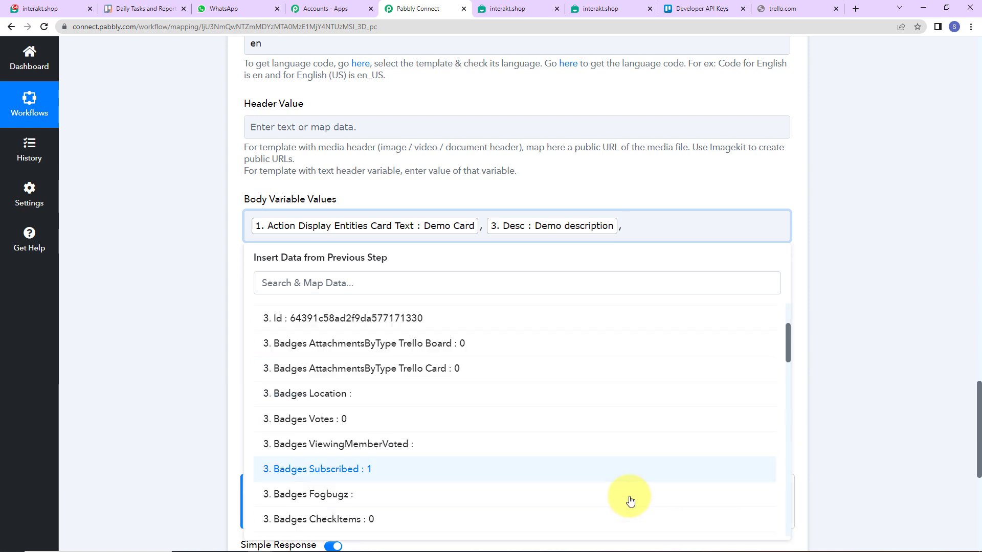
pyautogui.scroll(-3, 625, 499)
pyautogui.scroll(-2, 537, 458)
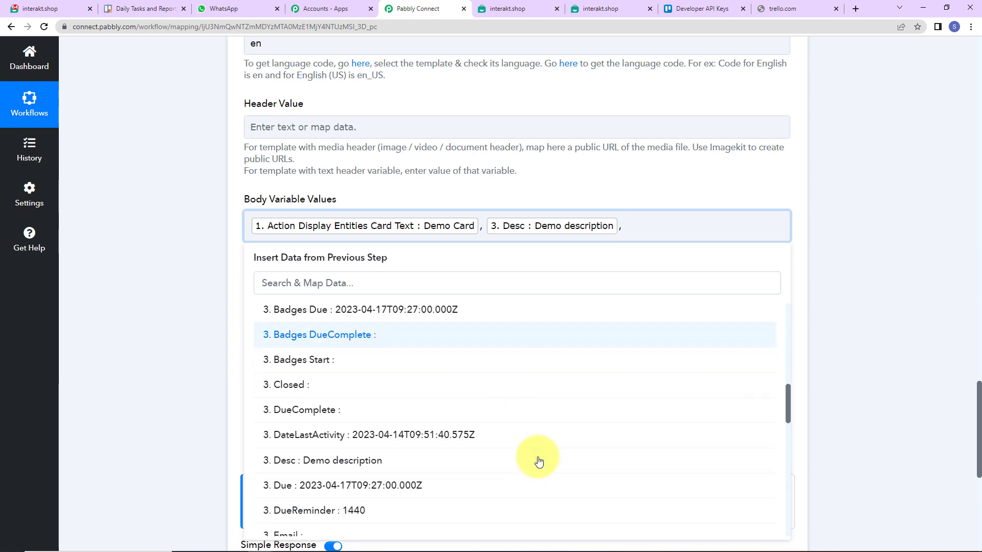
pyautogui.click(373, 487)
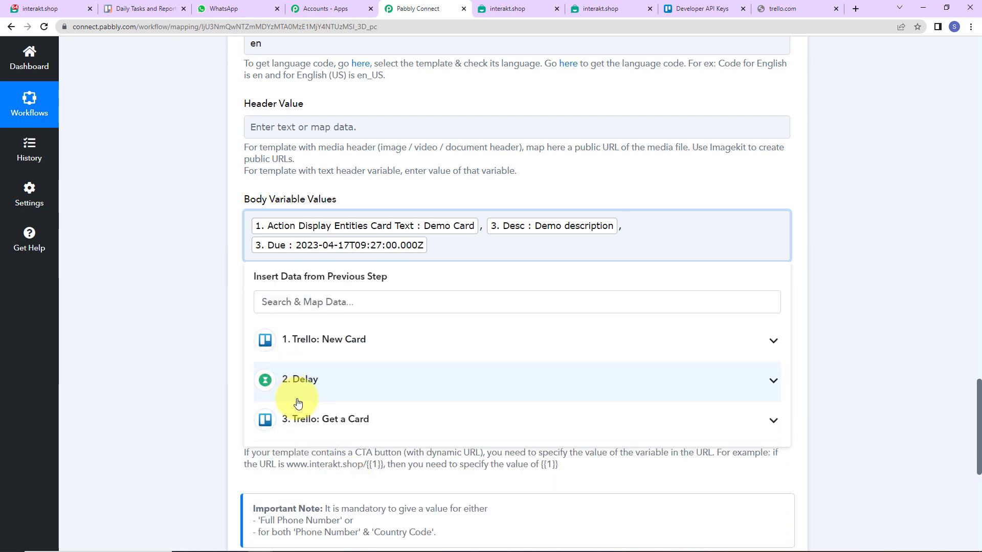
pyautogui.click(72, 213)
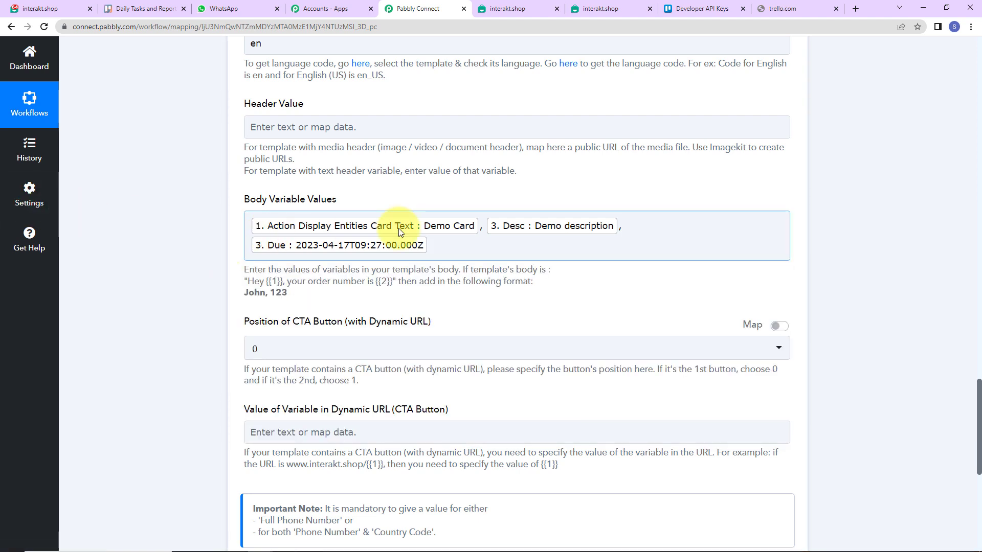
pyautogui.scroll(-5, 146, 323)
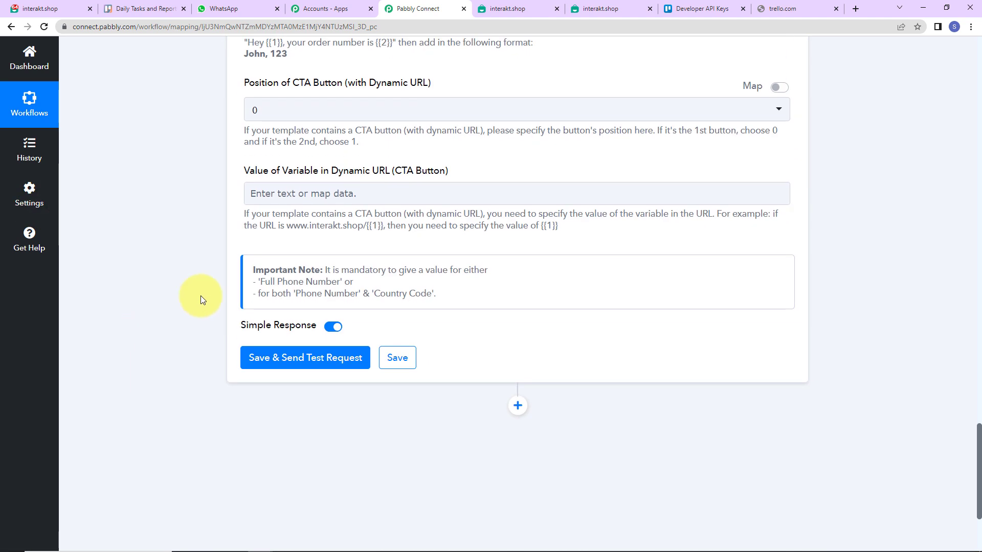
# - Save the Interakt step with its three mapped body variables and send a test request
pyautogui.click(286, 196)
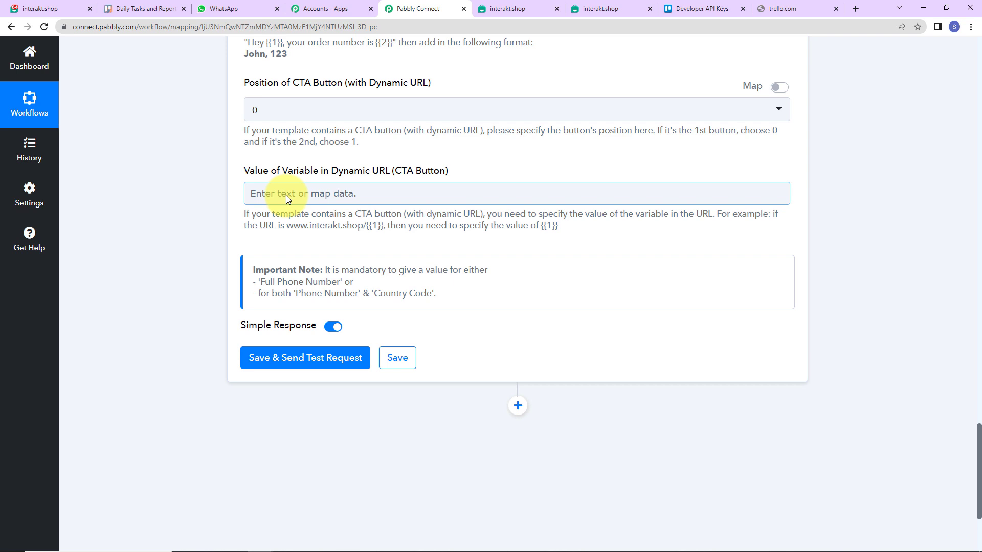
pyautogui.click(318, 358)
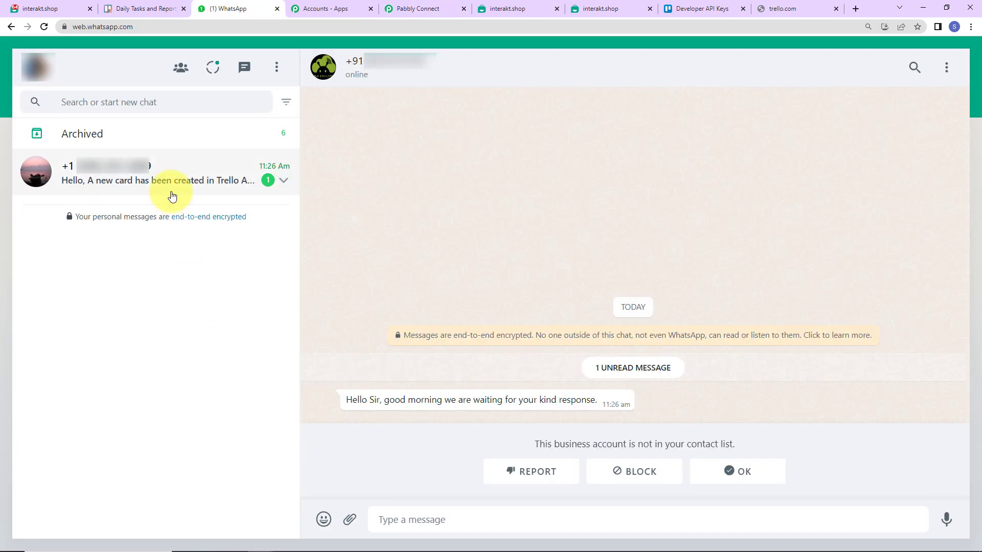
# - Read the Demo Card test message in WhatsApp, then switch to the Daily Tasks and Reports board
pyautogui.click(171, 197)
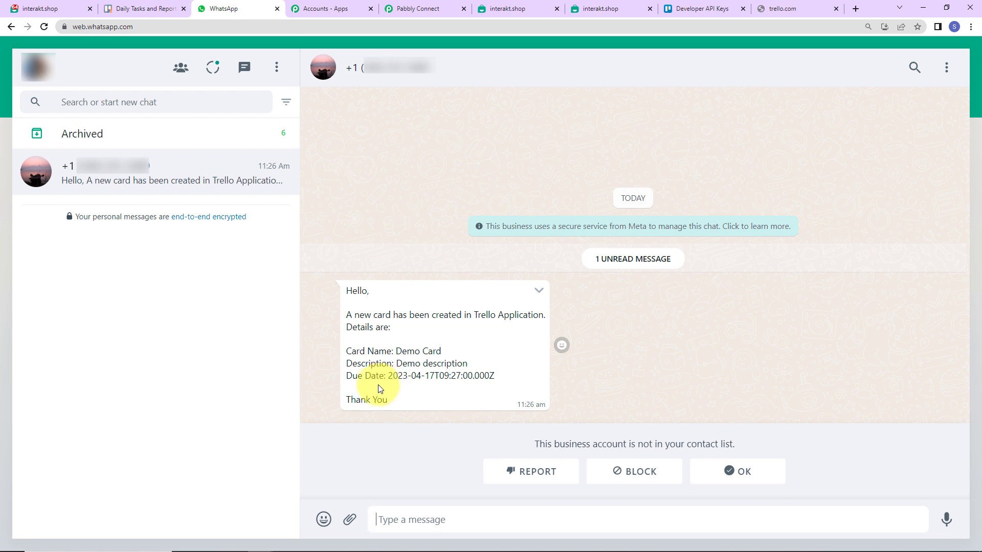
pyautogui.click(141, 11)
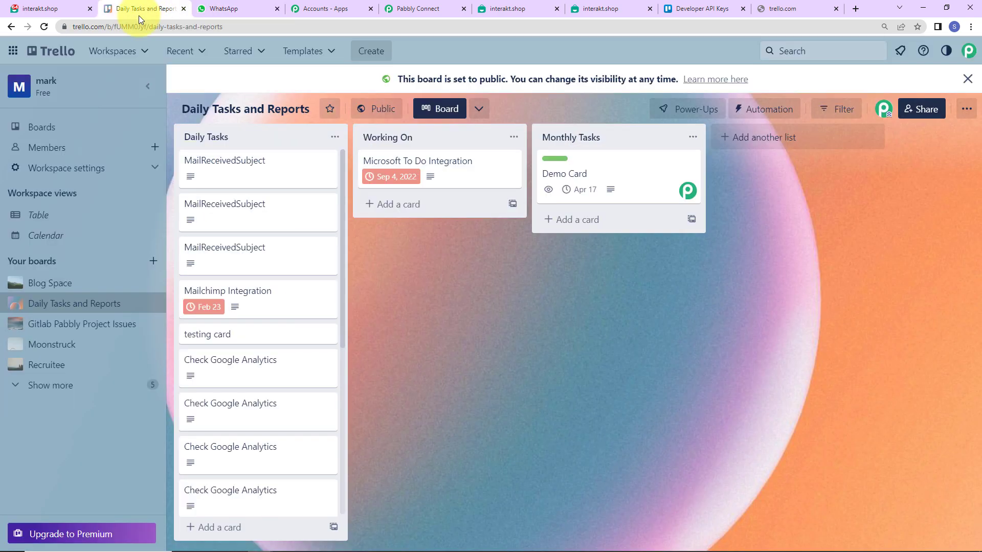
# - Add a card titled 'Dummy Card' to Monthly Tasks and open its details
pyautogui.click(578, 220)
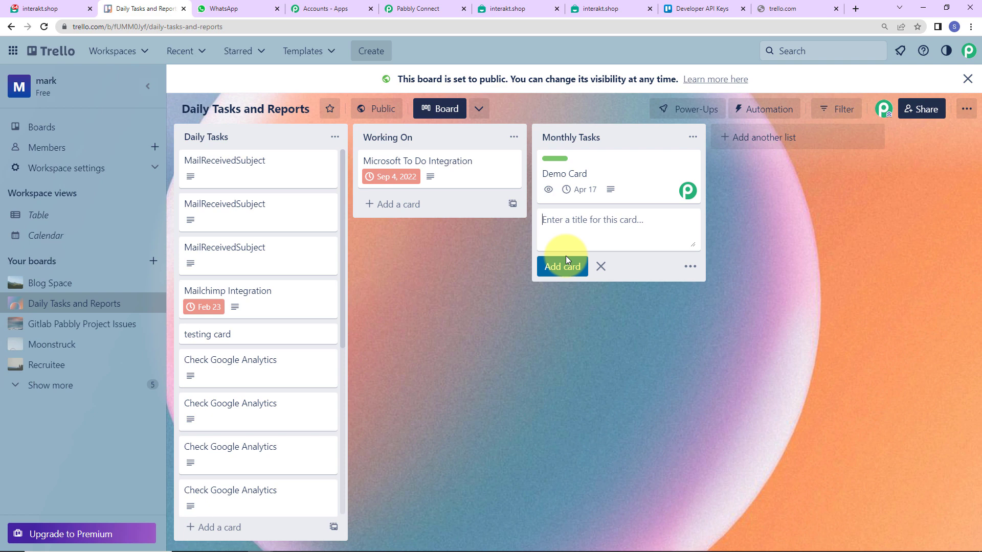
pyautogui.write('Dummy Card')
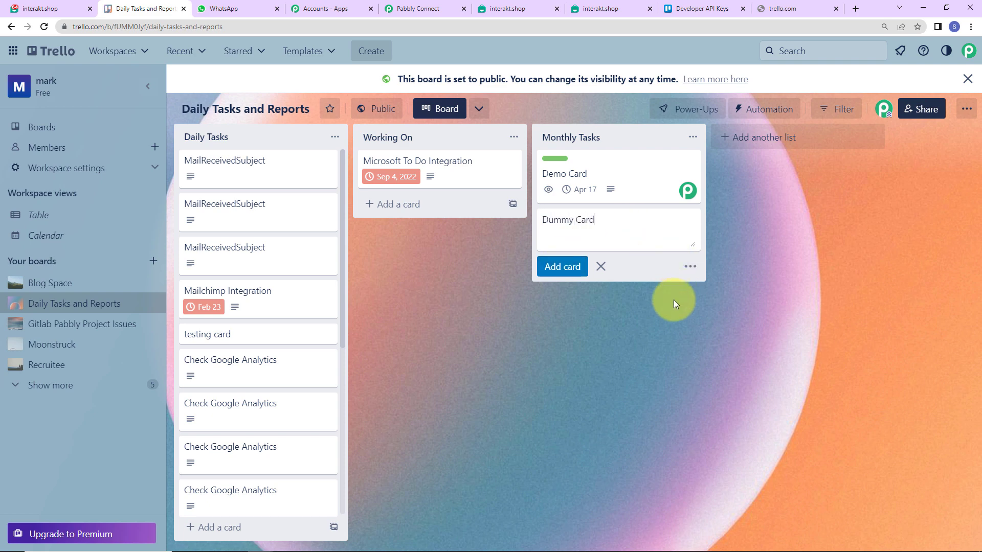
pyautogui.click(674, 300)
pyautogui.rightClick(689, 219)
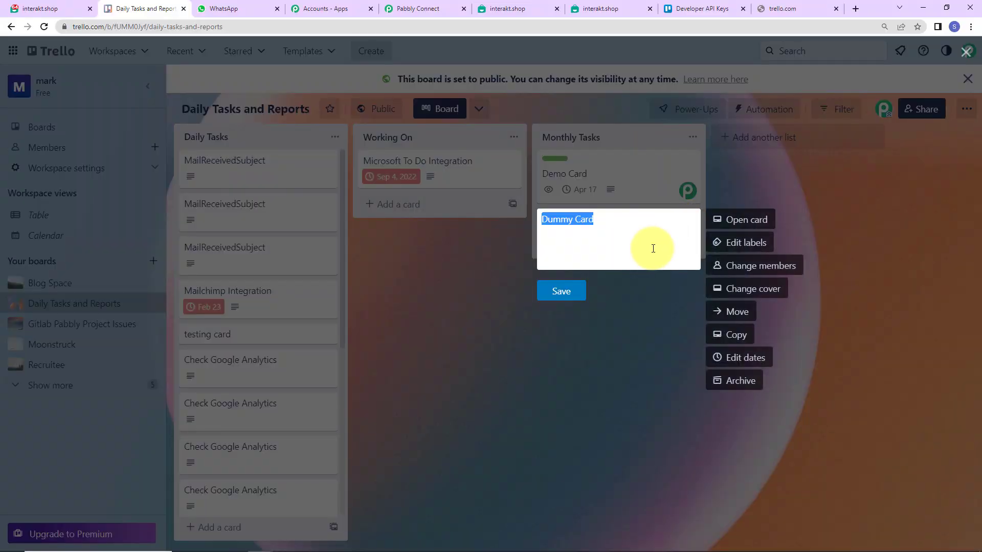
pyautogui.click(744, 225)
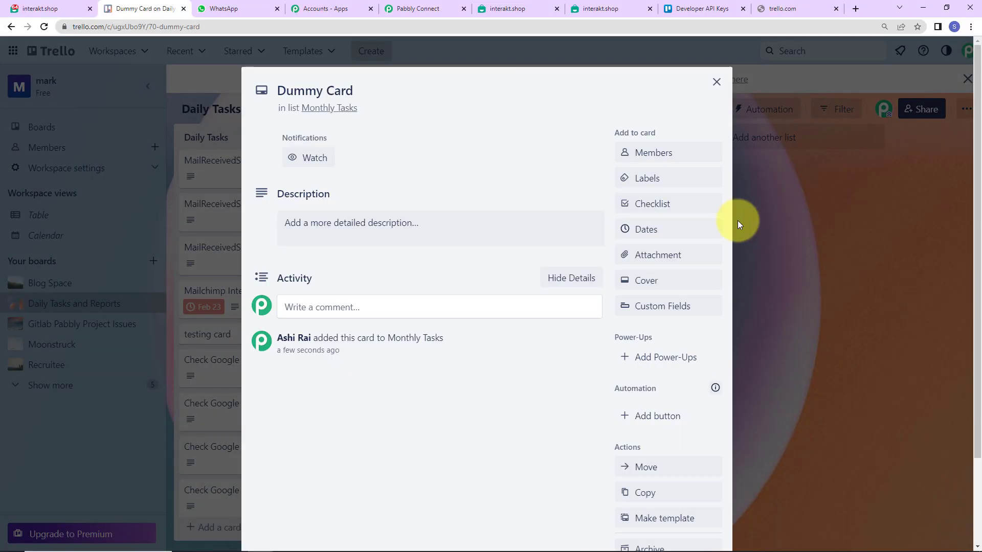
# - Set the card description to 'Dummy Description'
pyautogui.click(317, 228)
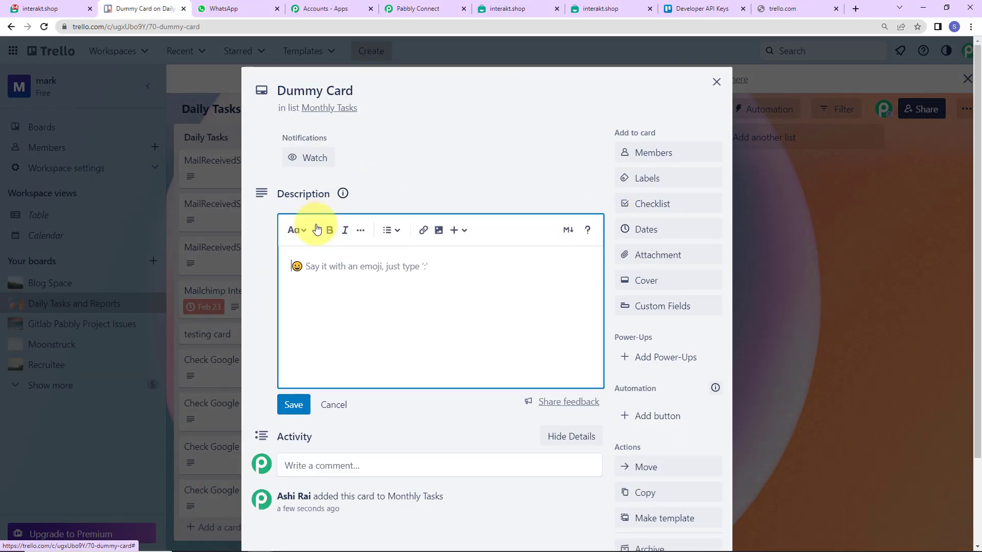
pyautogui.write('Dummy ')
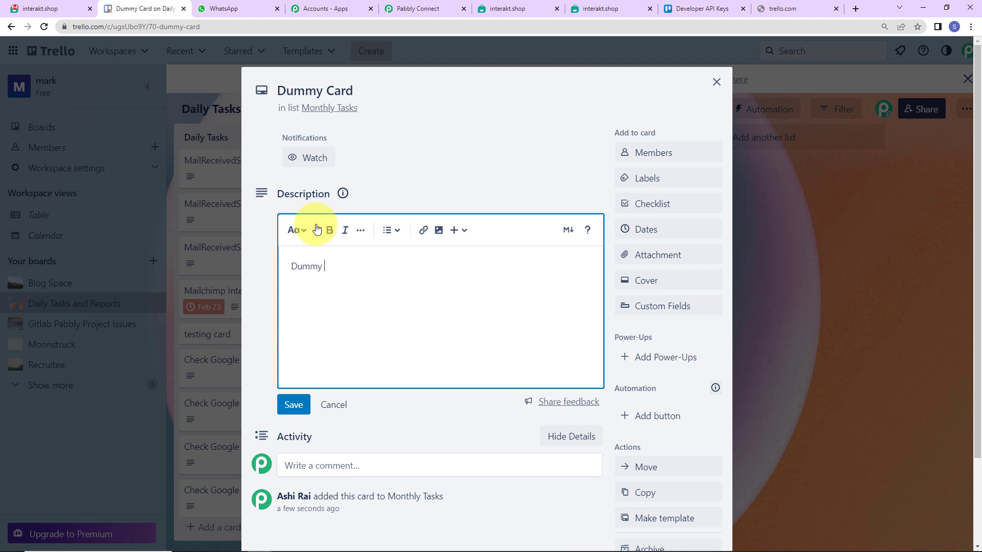
pyautogui.write('Description')
pyautogui.click(295, 404)
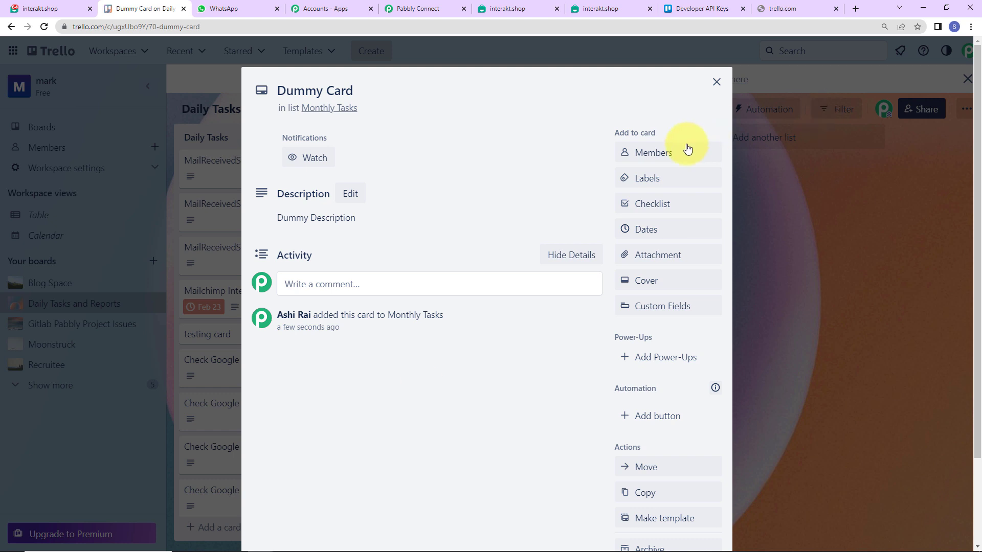
# - Add the board member and the High Priority label to Dummy Card
pyautogui.click(663, 153)
pyautogui.click(663, 259)
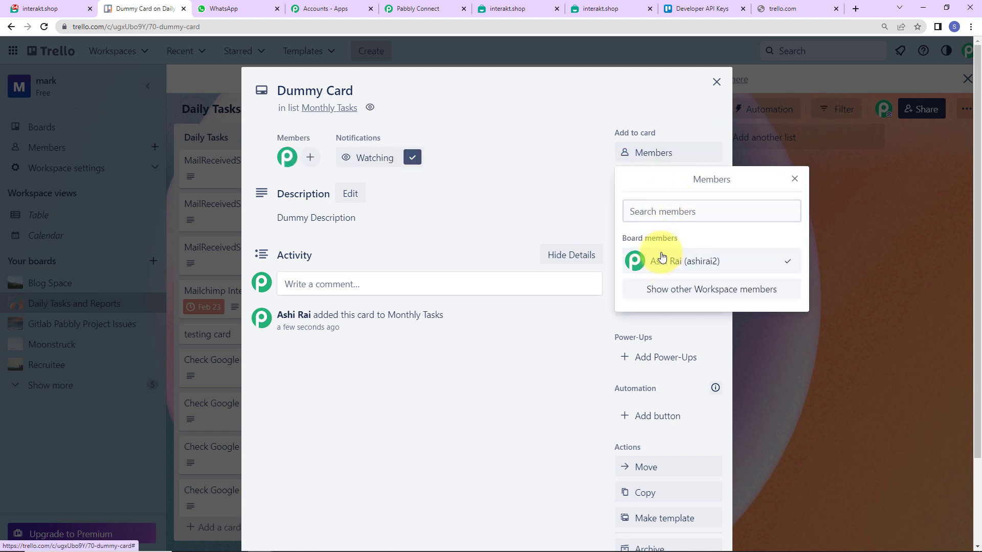
pyautogui.click(580, 176)
pyautogui.click(665, 183)
pyautogui.click(666, 292)
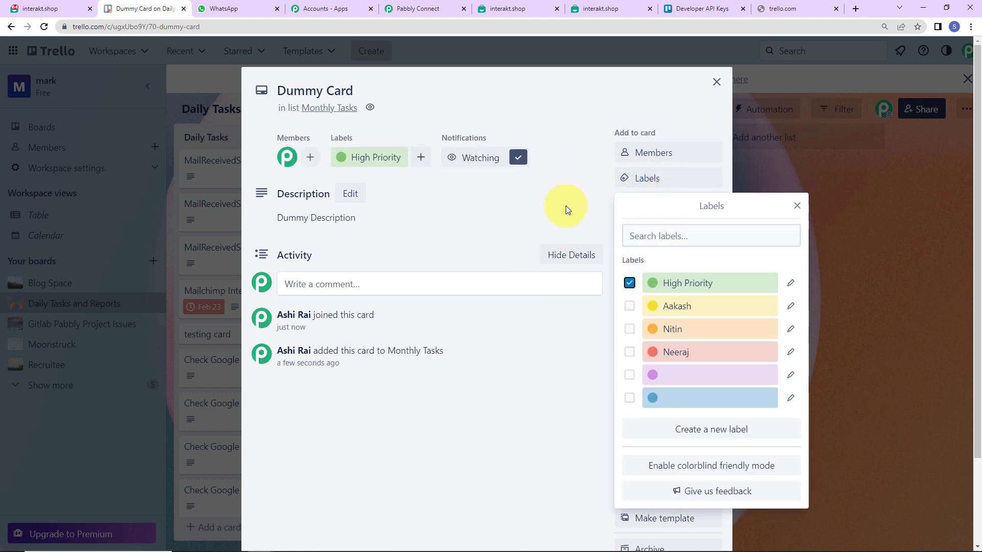
pyautogui.click(566, 206)
# - Set the card's due date to April 30 and close the card
pyautogui.click(652, 233)
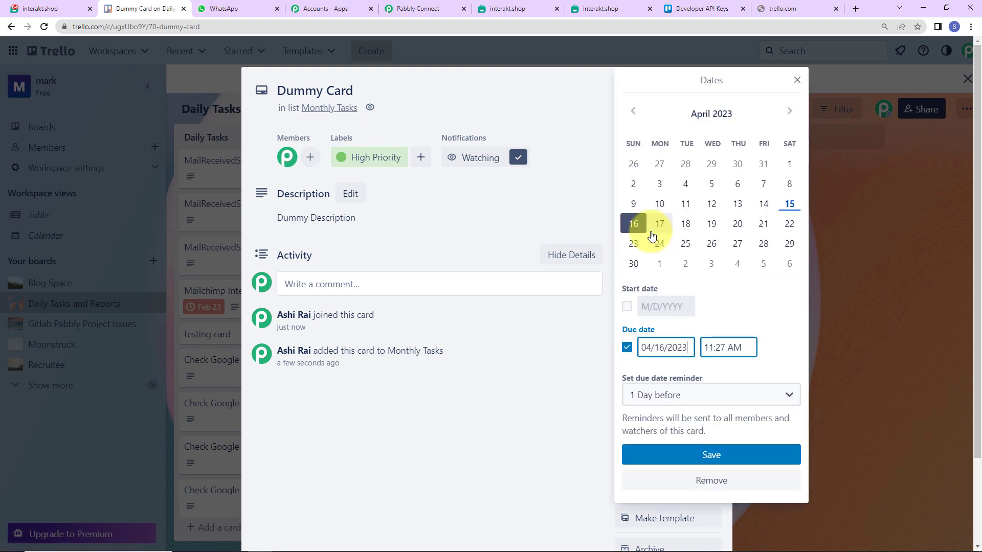
pyautogui.click(634, 263)
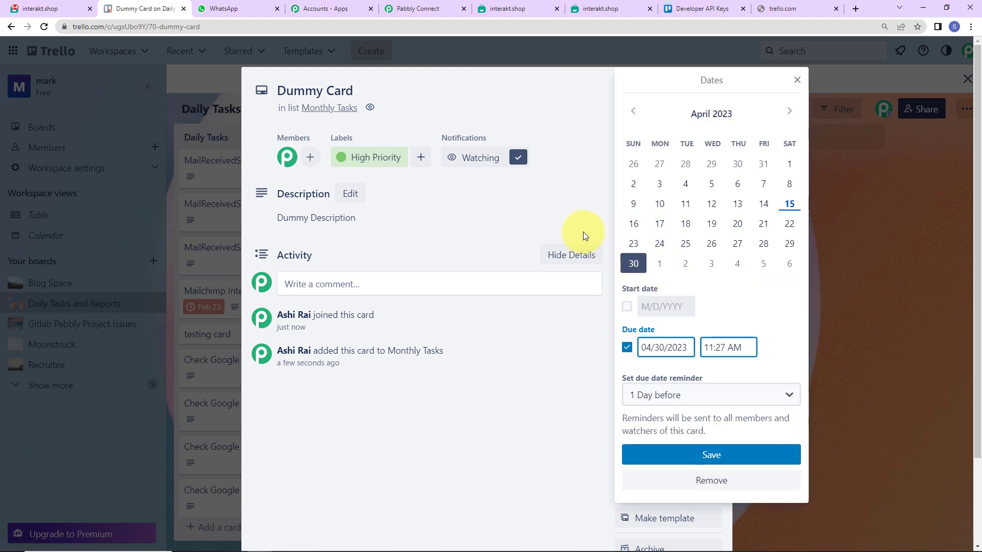
pyautogui.click(640, 455)
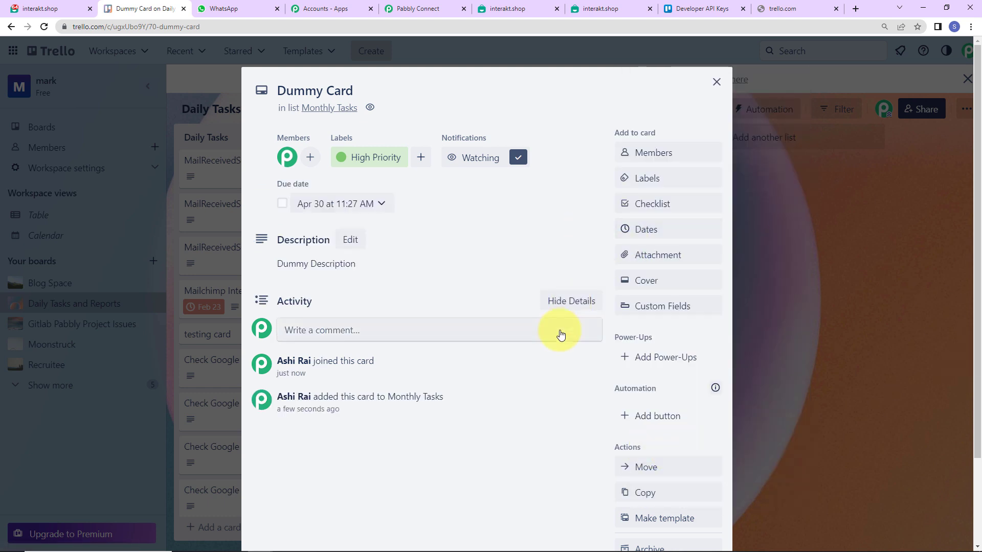
pyautogui.scroll(-2, 565, 330)
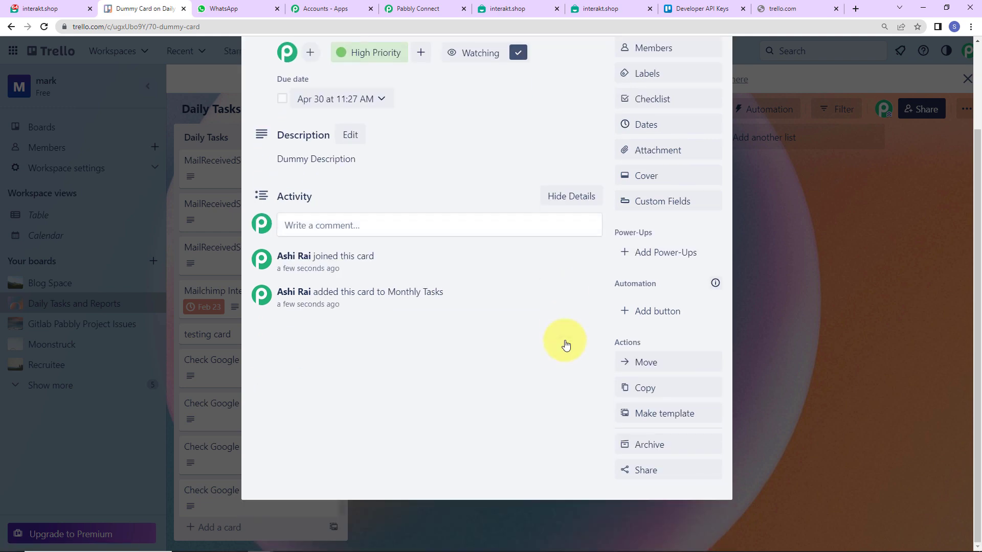
pyautogui.click(803, 297)
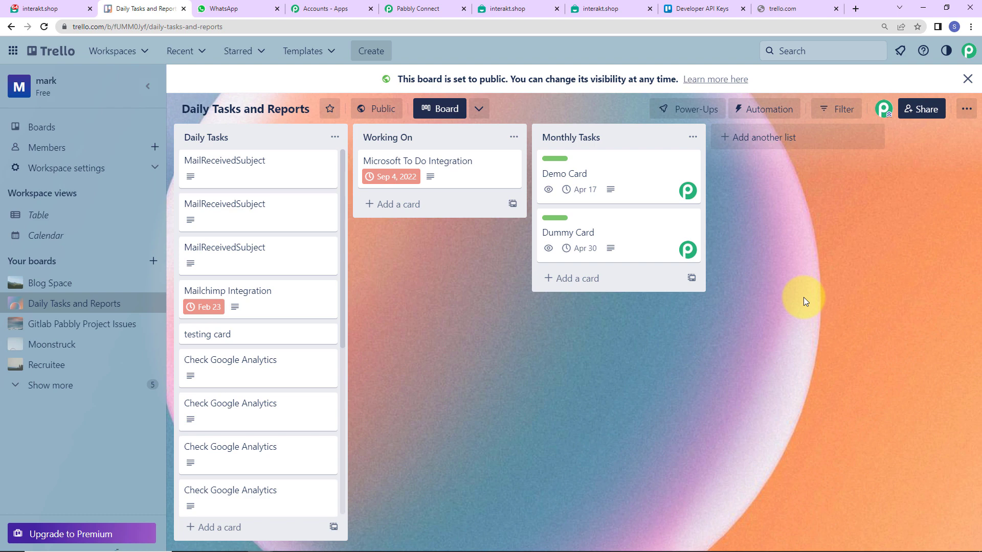
# - Check WhatsApp for the Dummy Card message due 2023-04-30, then return to Pabbly Connect
pyautogui.click(220, 8)
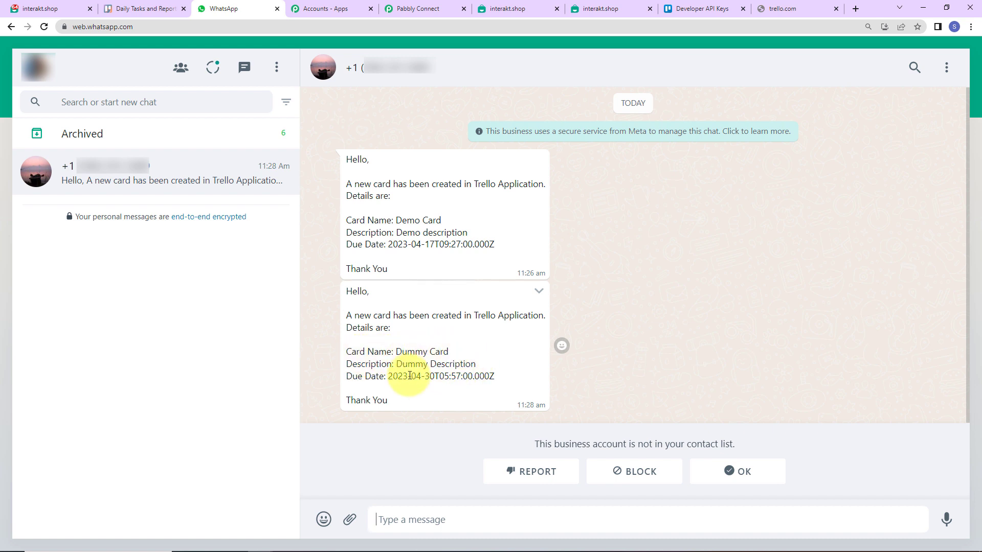
pyautogui.moveTo(433, 377); pyautogui.dragTo(427, 377)
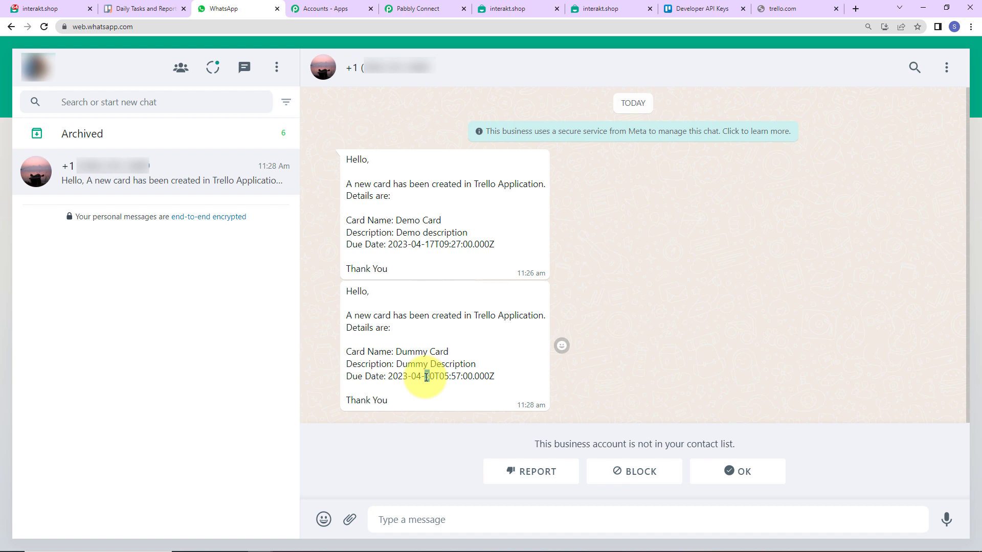
pyautogui.click(412, 9)
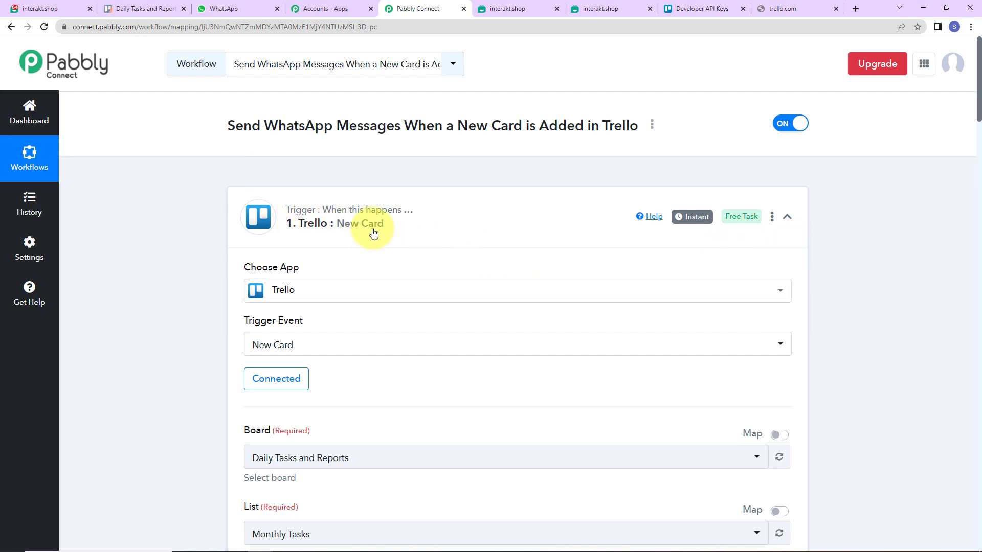
# - Collapse the Trello New Card, Get a Card and Interakt steps
pyautogui.click(788, 217)
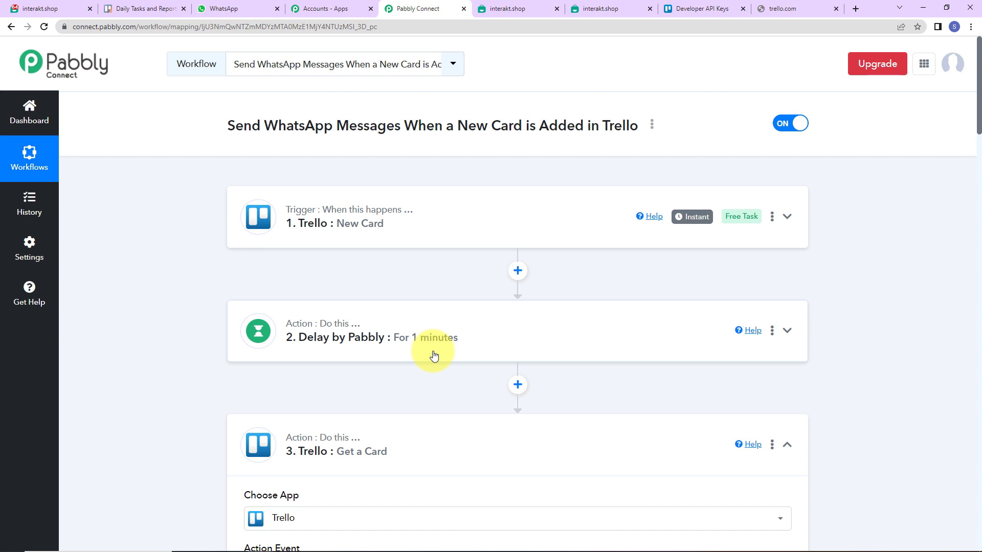
pyautogui.scroll(-2, 434, 355)
pyautogui.moveTo(298, 335)
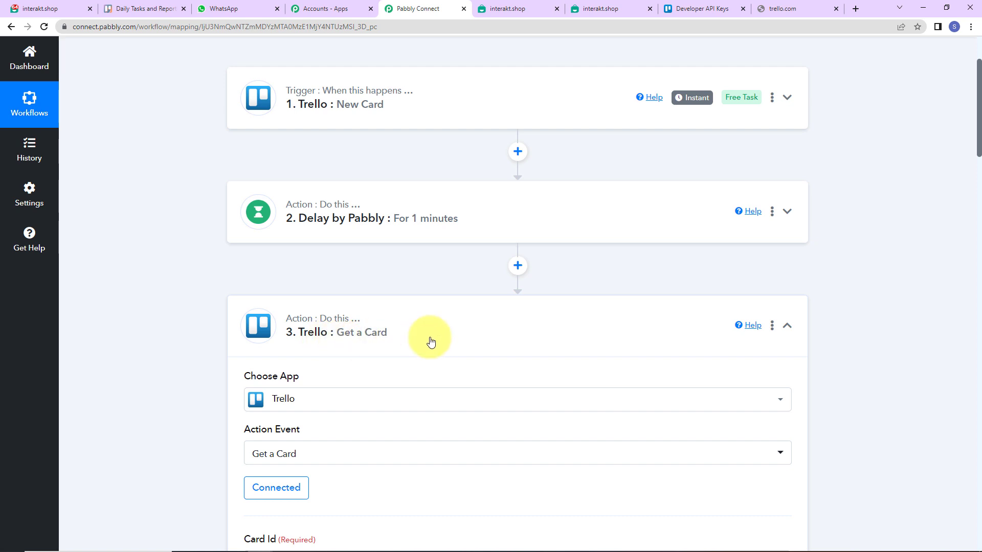
pyautogui.click(787, 331)
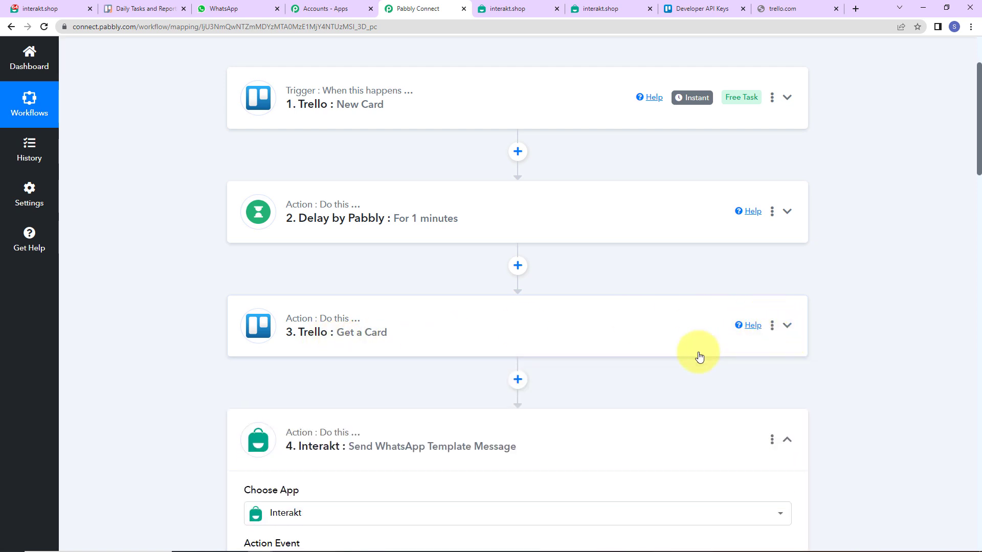
pyautogui.click(788, 441)
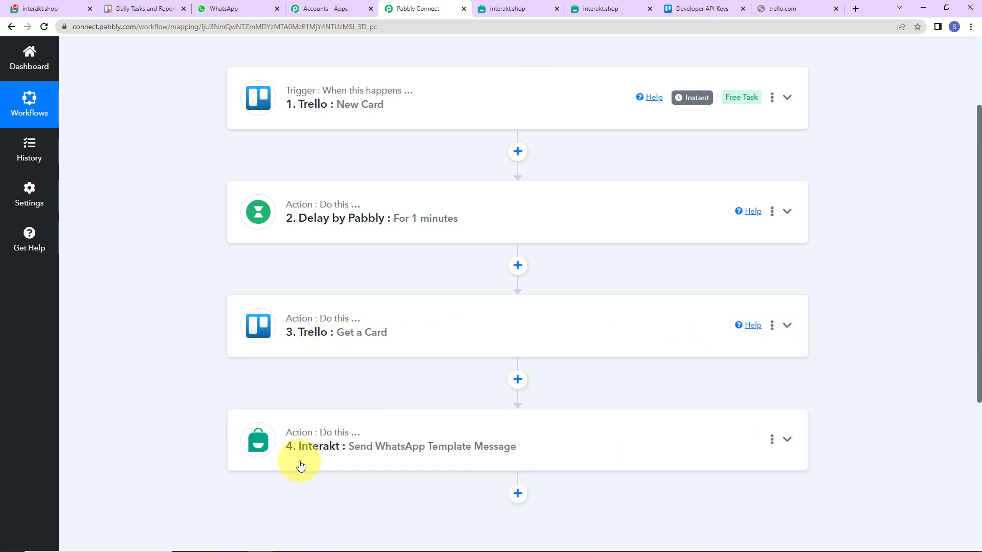